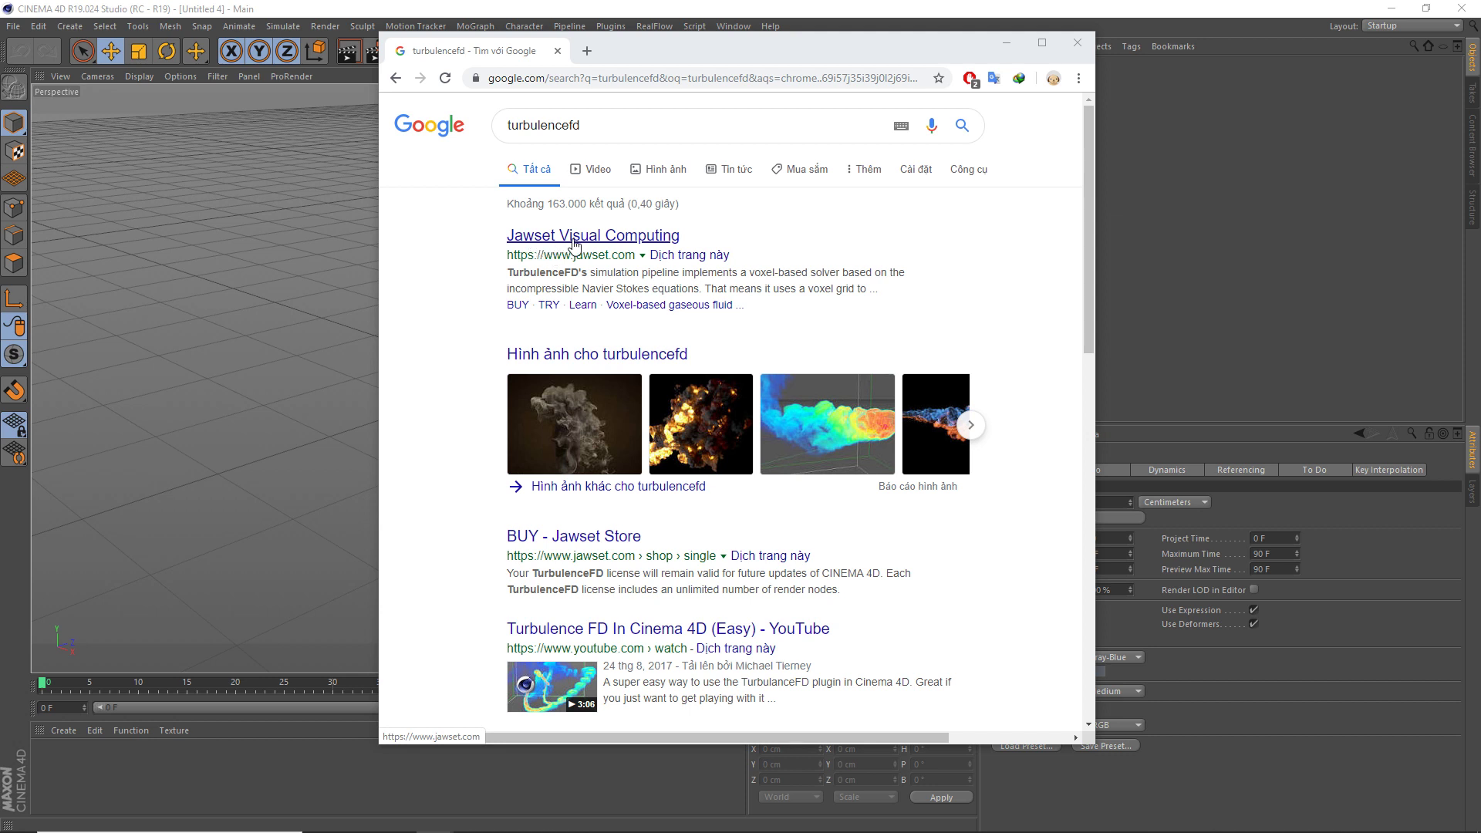
# Step: Open the Jawset Visual Computing result in full-screen Chrome and browse its TurbulenceFD features
pyautogui.click(624, 242)
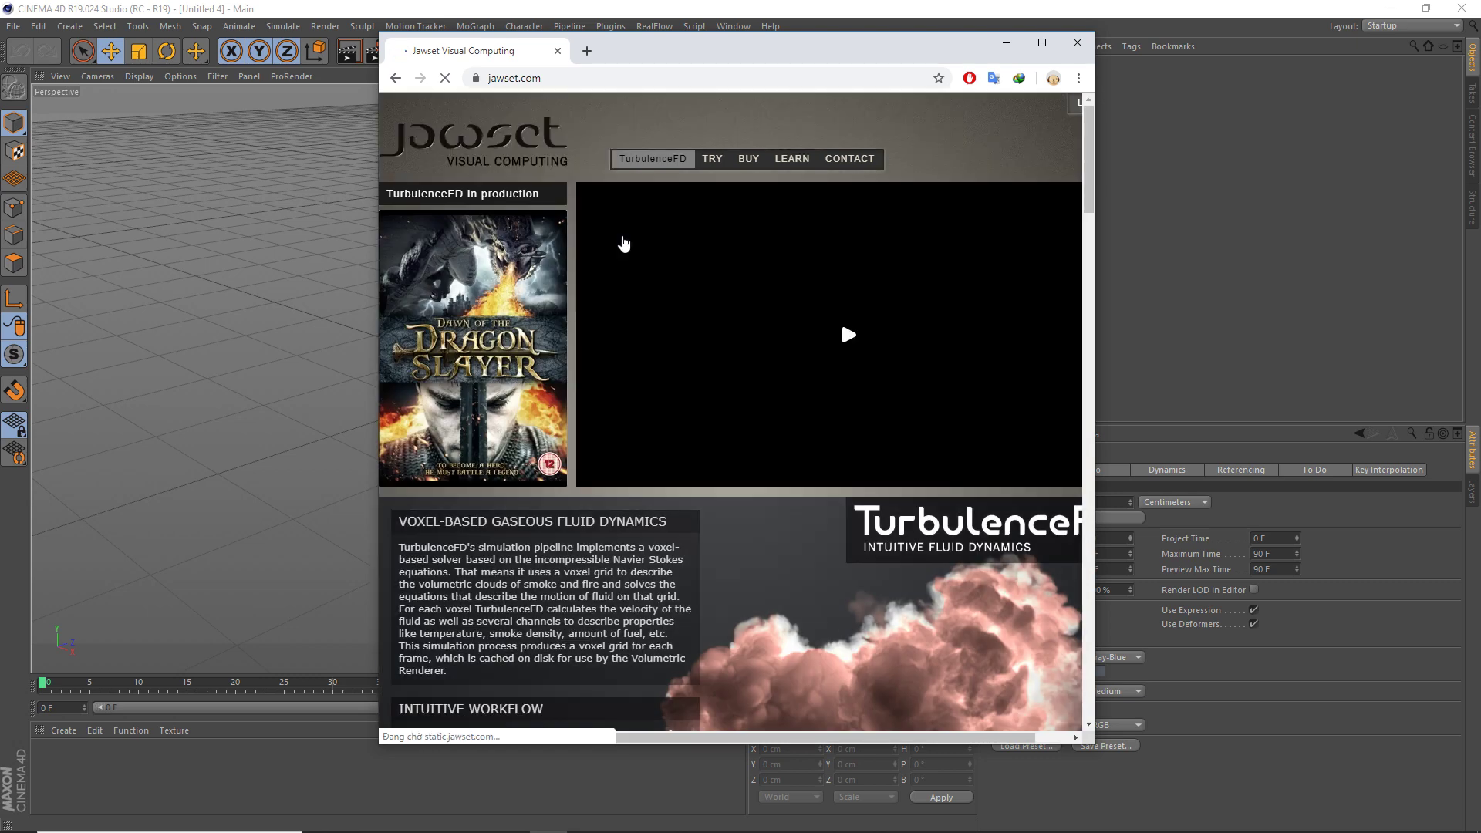
pyautogui.click(1042, 42)
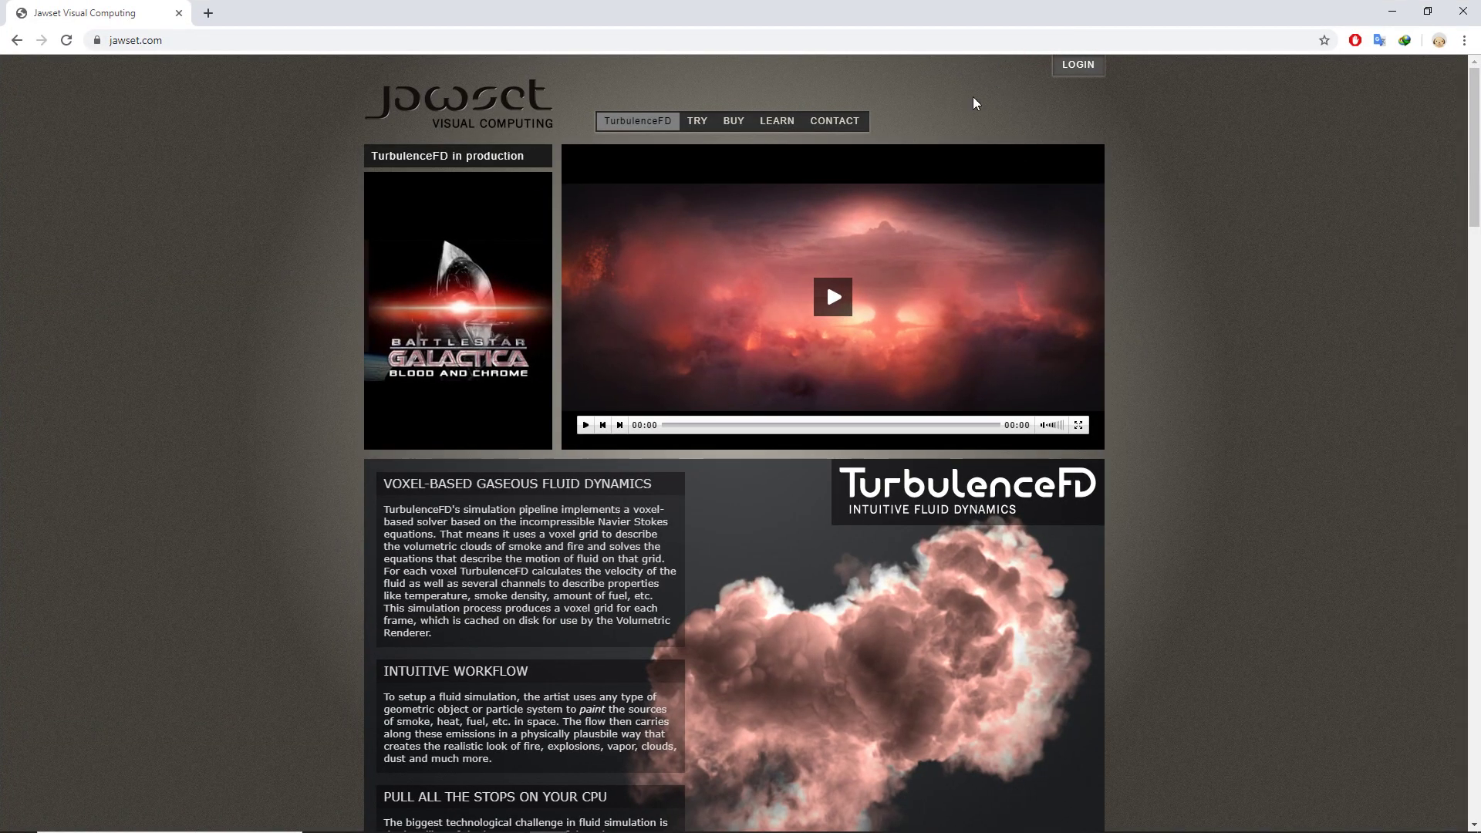
pyautogui.scroll(-3, 887, 297)
pyautogui.scroll(-3, 887, 297)
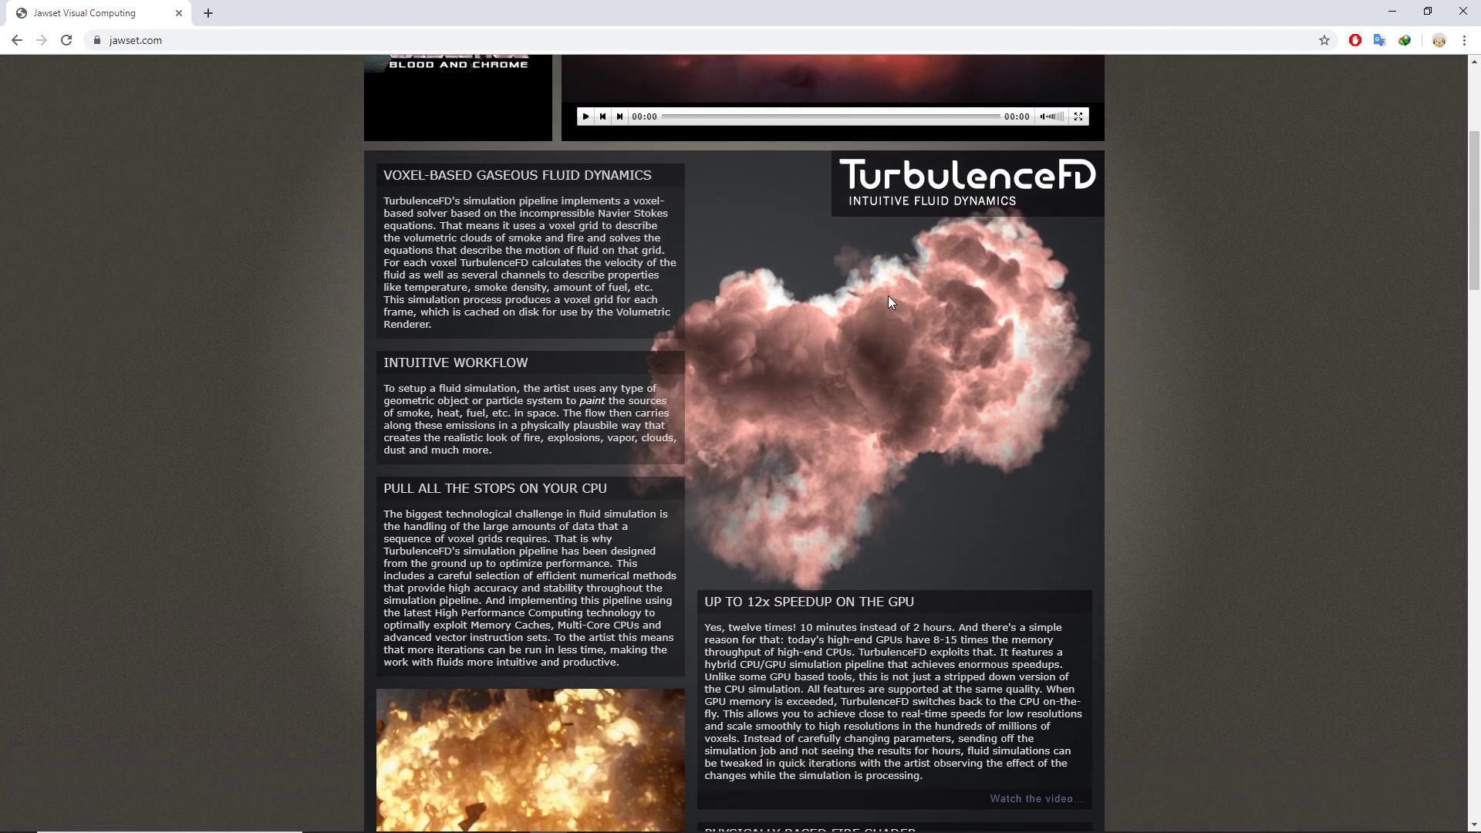
pyautogui.scroll(-3, 842, 371)
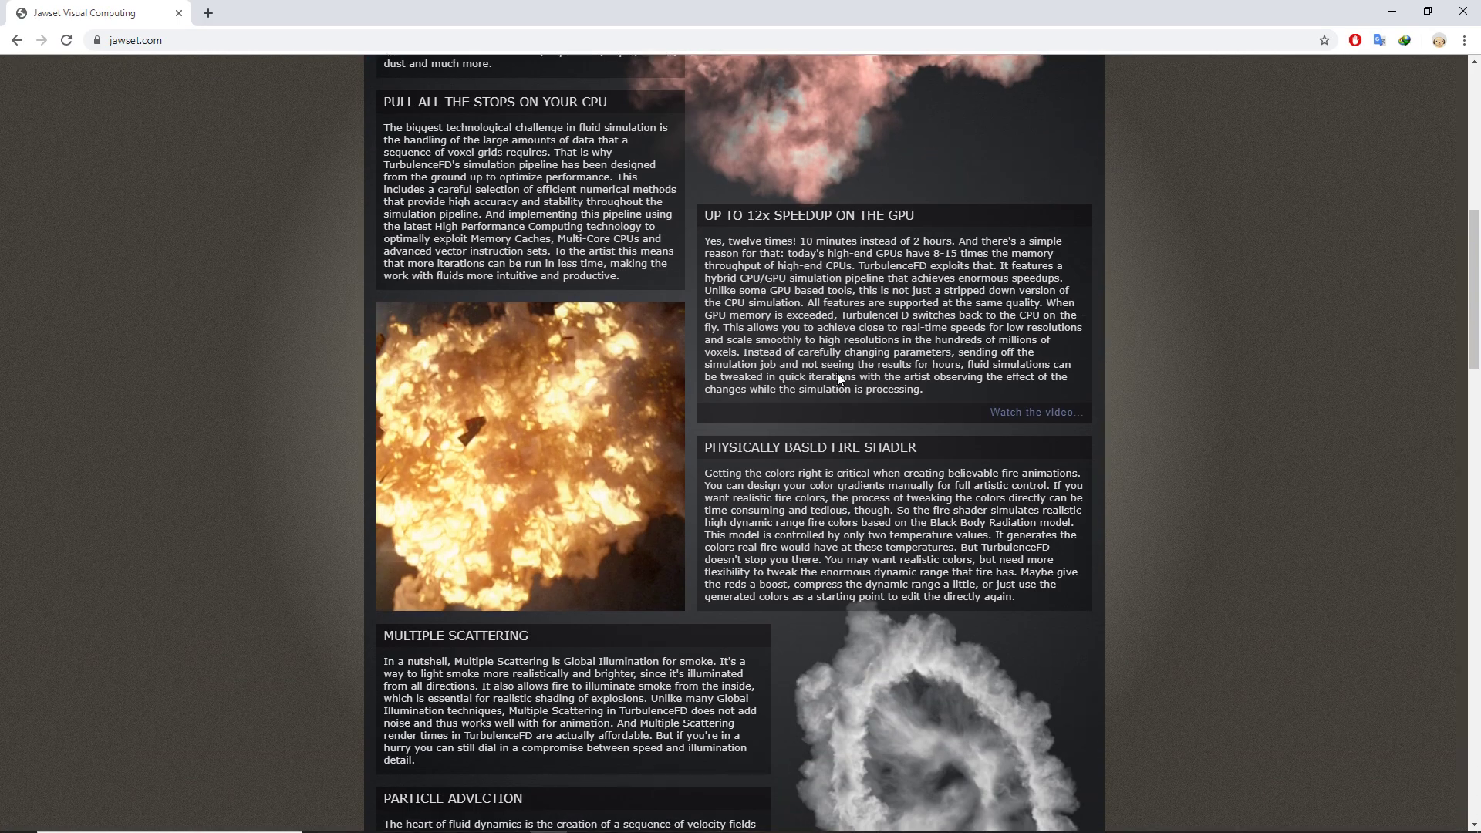
pyautogui.scroll(-3, 842, 372)
pyautogui.scroll(-4, 841, 375)
pyautogui.scroll(-4, 841, 378)
pyautogui.scroll(-3, 842, 379)
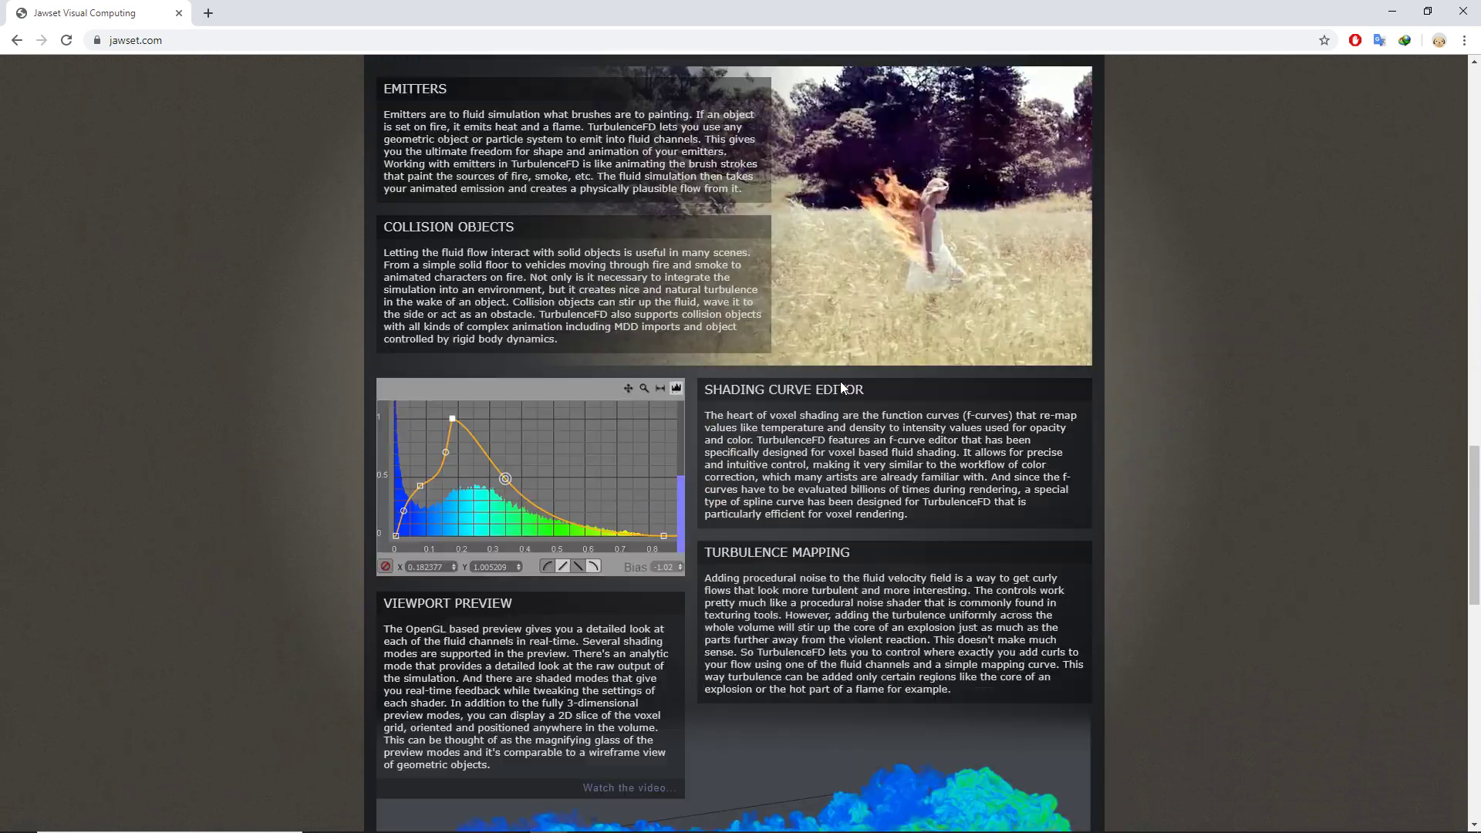
pyautogui.scroll(-4, 1003, 406)
pyautogui.scroll(-4, 989, 409)
pyautogui.scroll(-3, 987, 404)
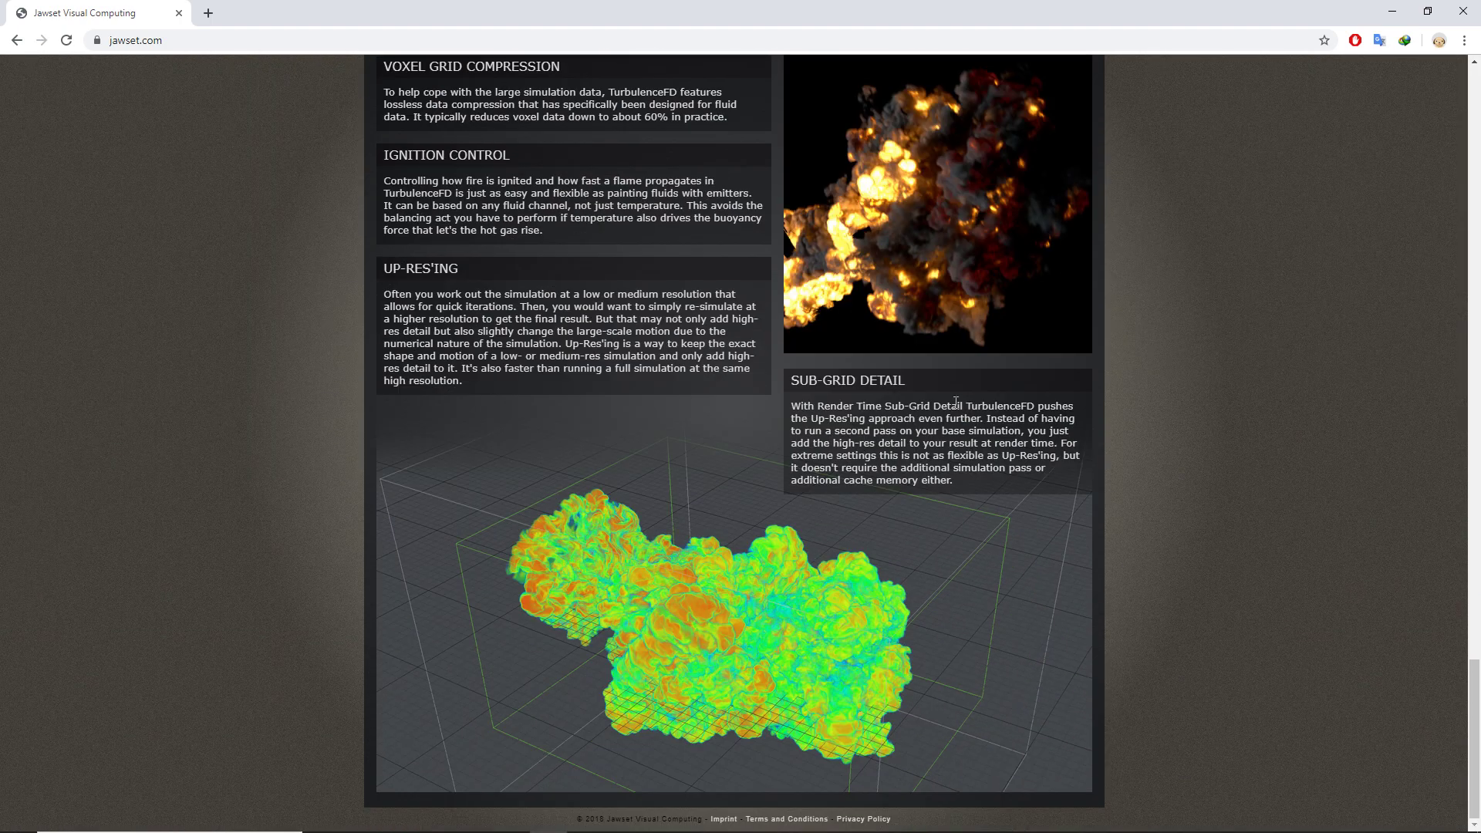
pyautogui.scroll(5, 970, 403)
pyautogui.scroll(10, 962, 399)
pyautogui.scroll(10, 964, 400)
pyautogui.scroll(5, 964, 399)
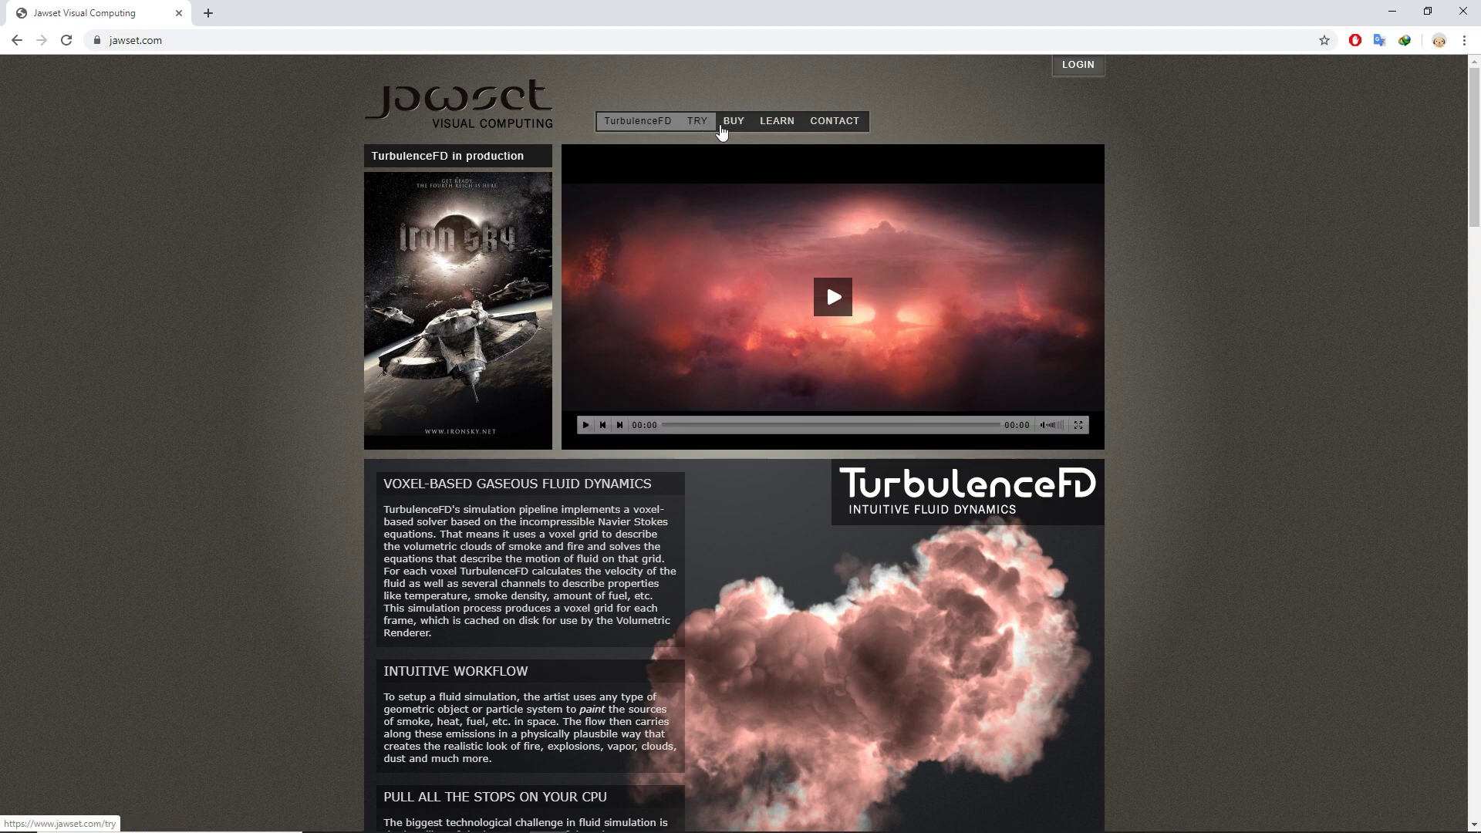
# Step: Check the Jawset BUY pricing page, then go to the TRY free learning editions page
pyautogui.click(732, 125)
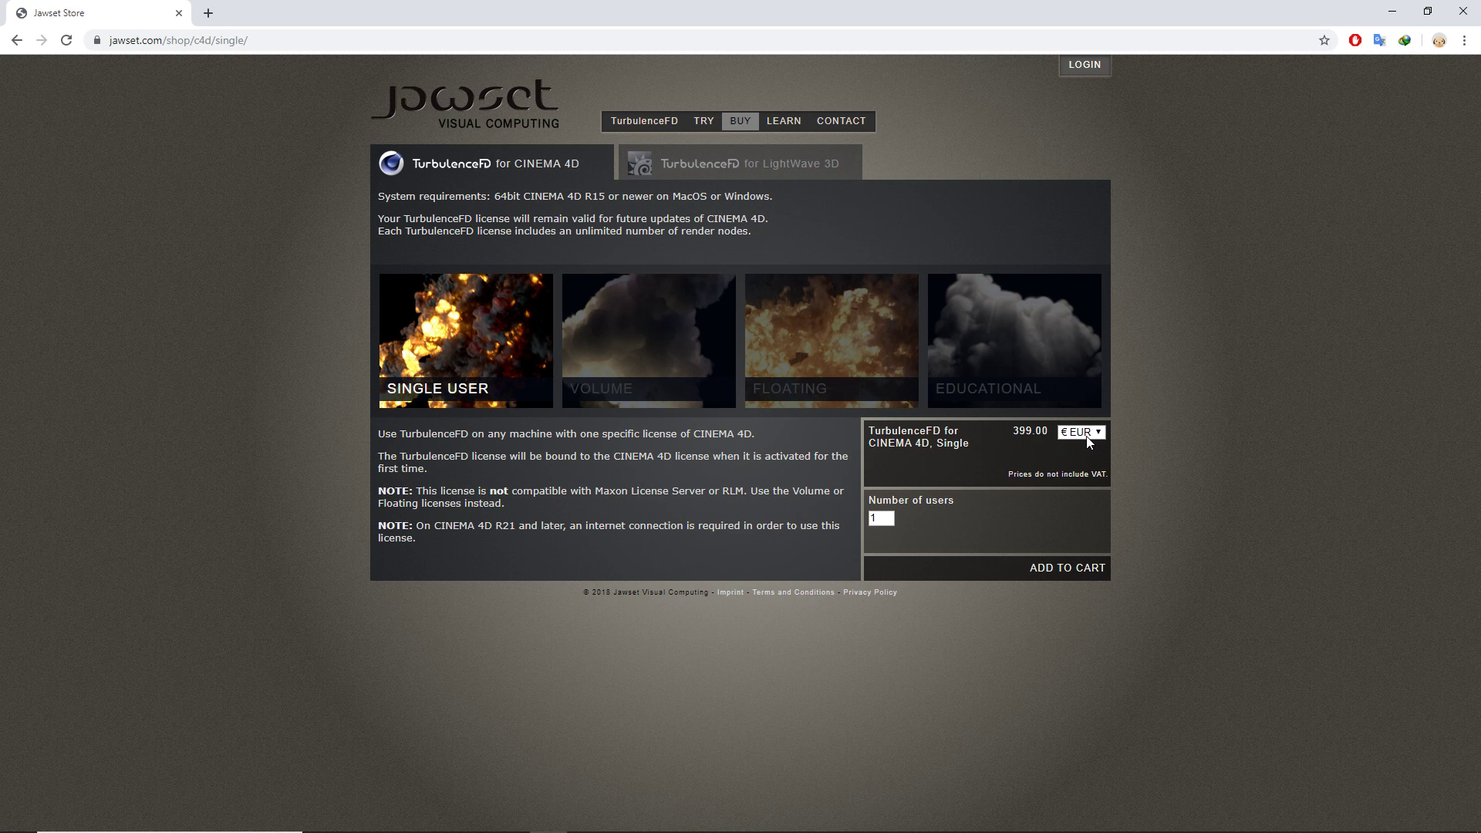
pyautogui.click(708, 127)
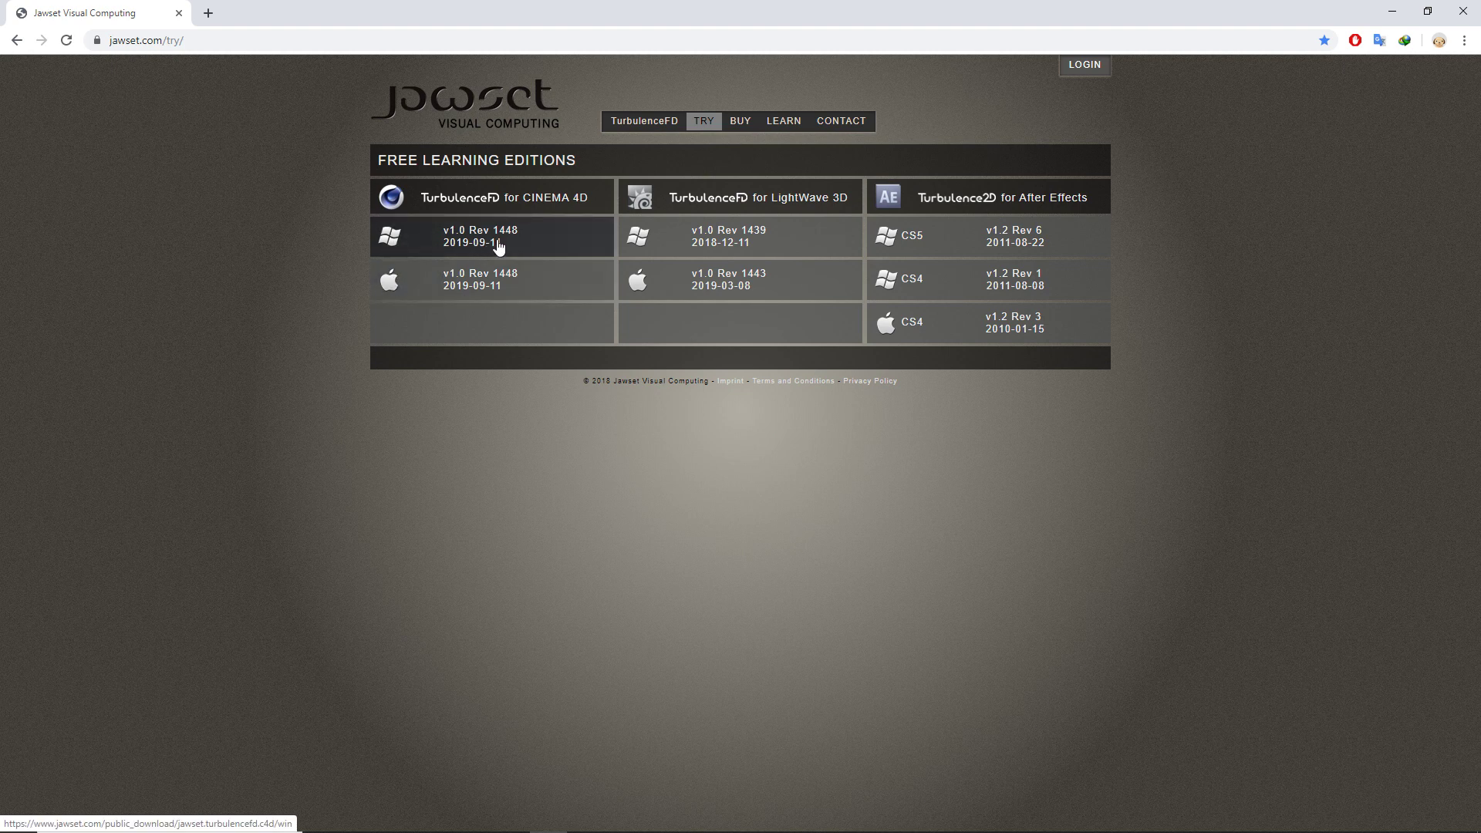
# Step: Start the Windows Cinema 4D v1.0 Rev 1448 download, cancel the IDM prompt, and close Chrome
pyautogui.click(526, 239)
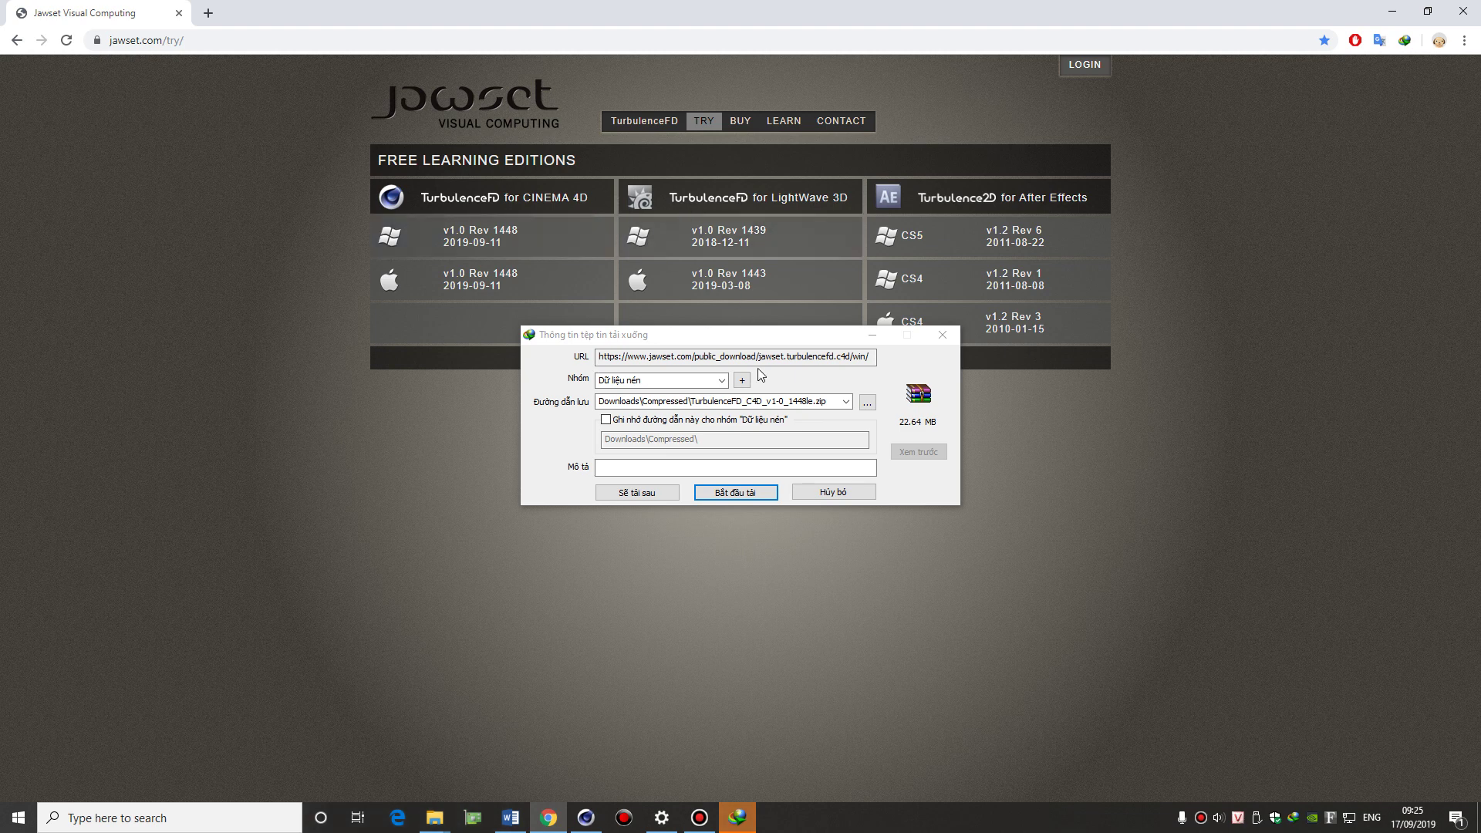
pyautogui.click(841, 492)
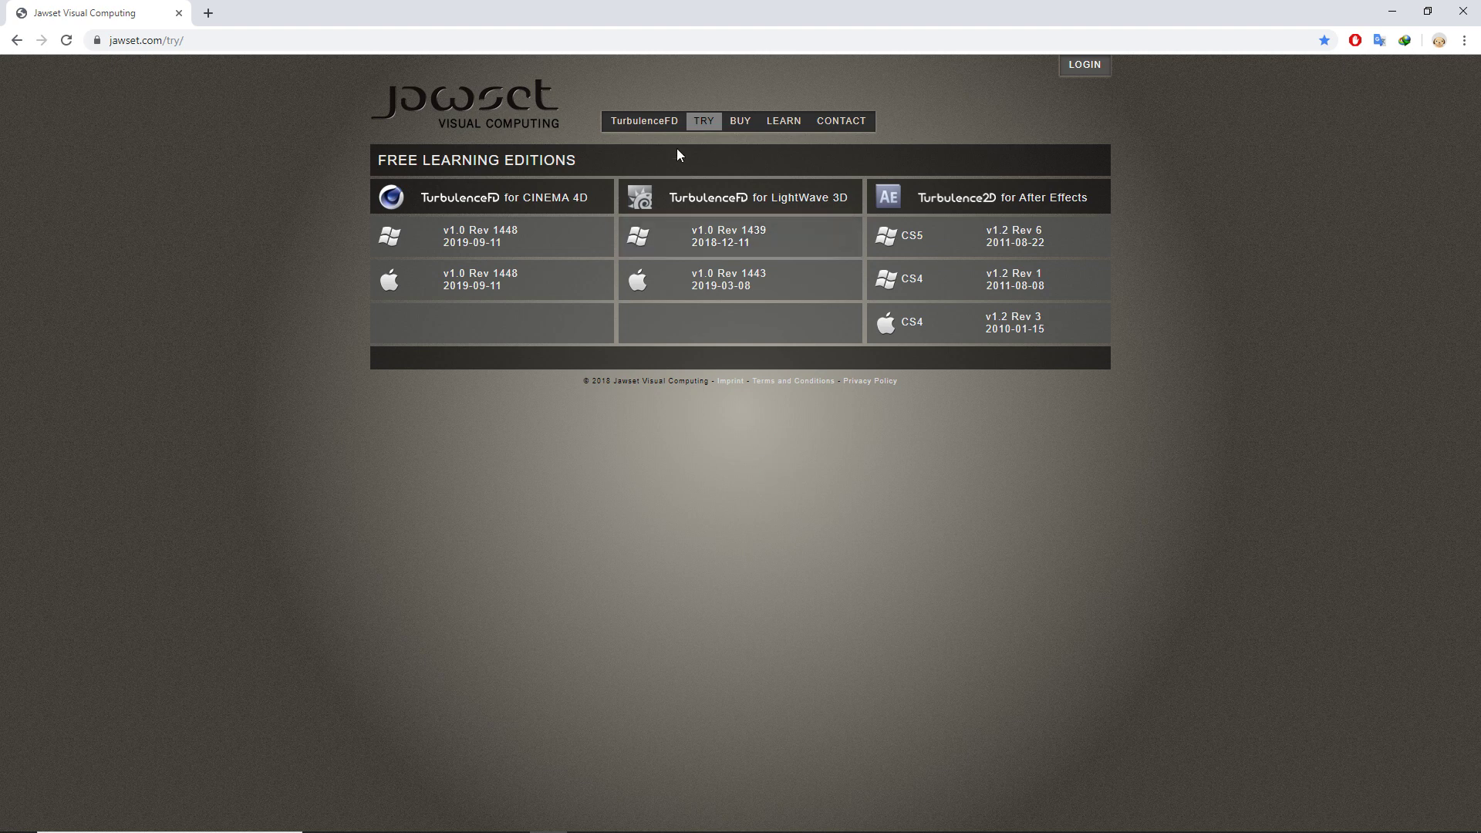
pyautogui.click(1463, 10)
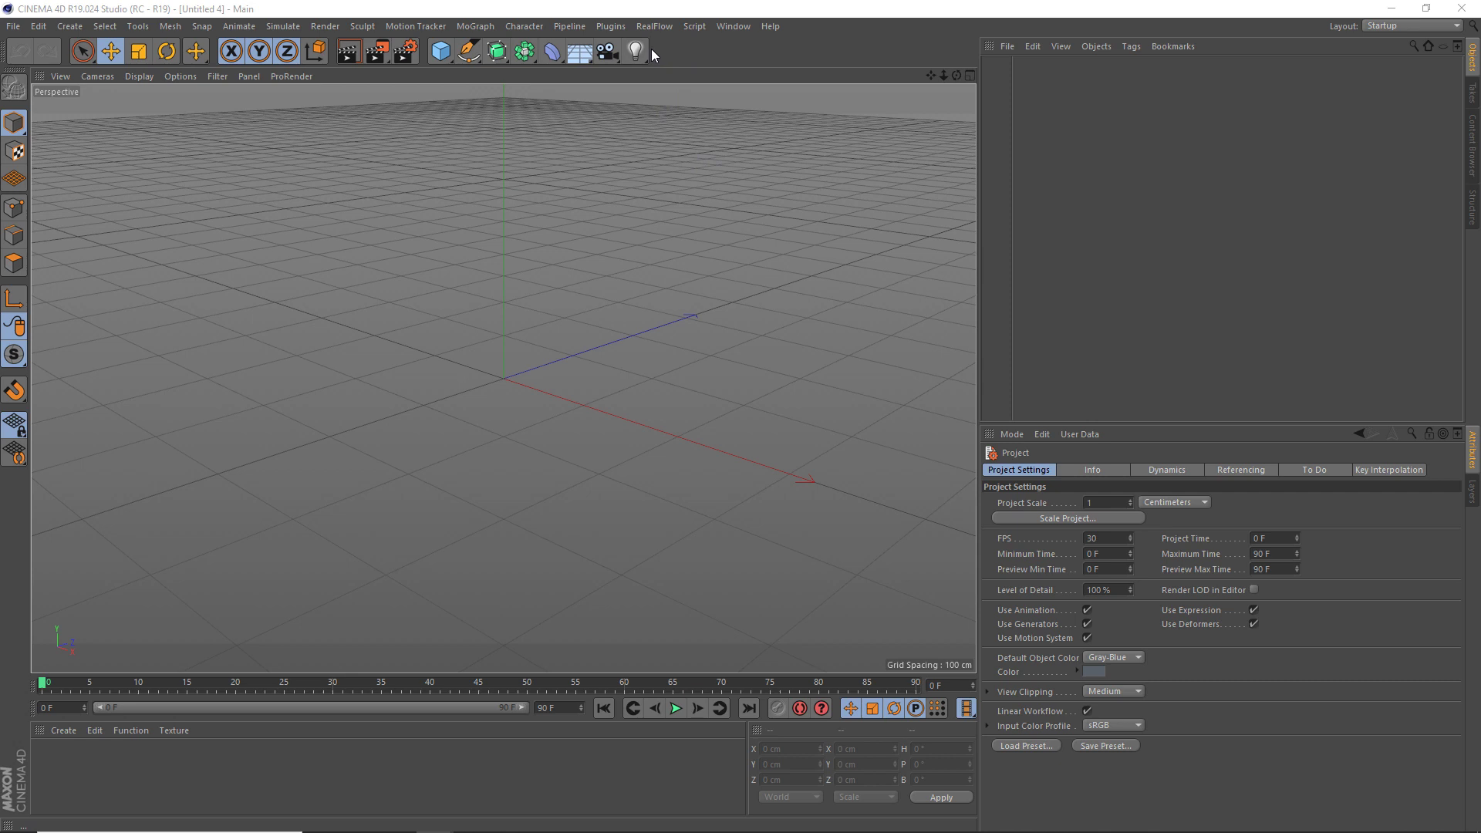
pyautogui.click(599, 26)
pyautogui.moveTo(669, 71)
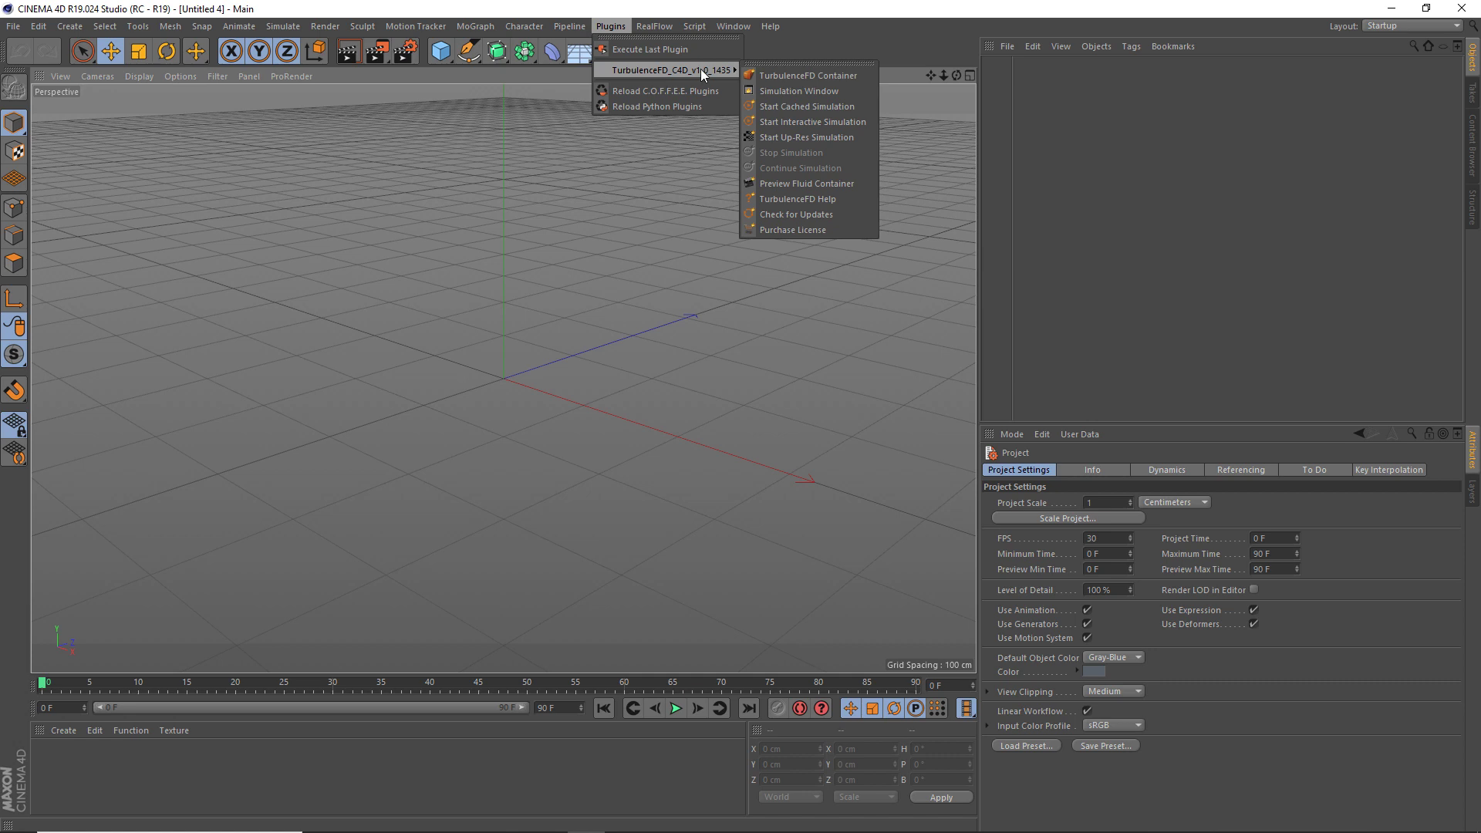
pyautogui.click(809, 77)
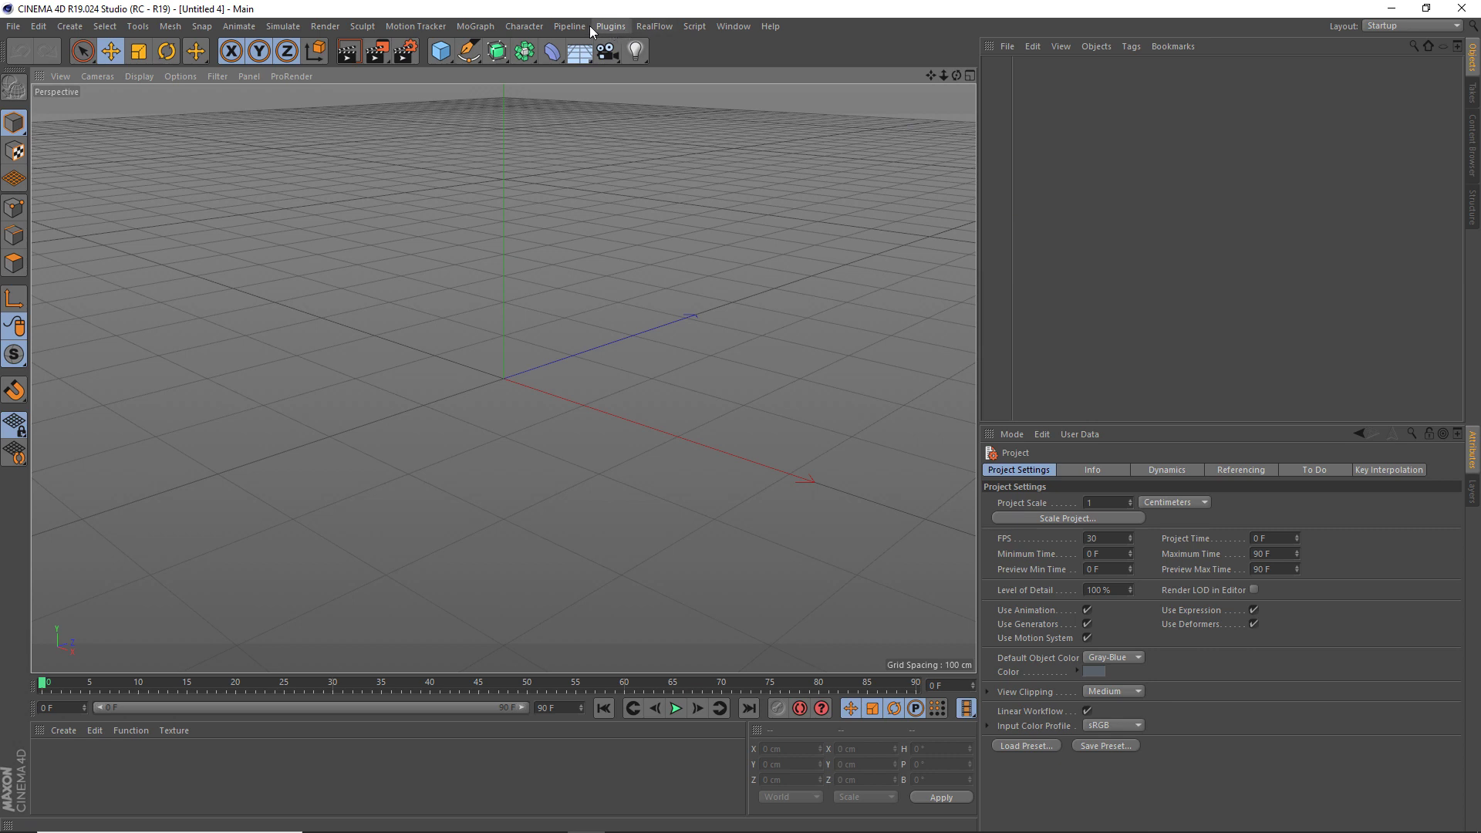
# Step: Dock the TurbulenceFD Preview Fluid Container window beside the Objects manager and narrow the viewport
pyautogui.click(611, 27)
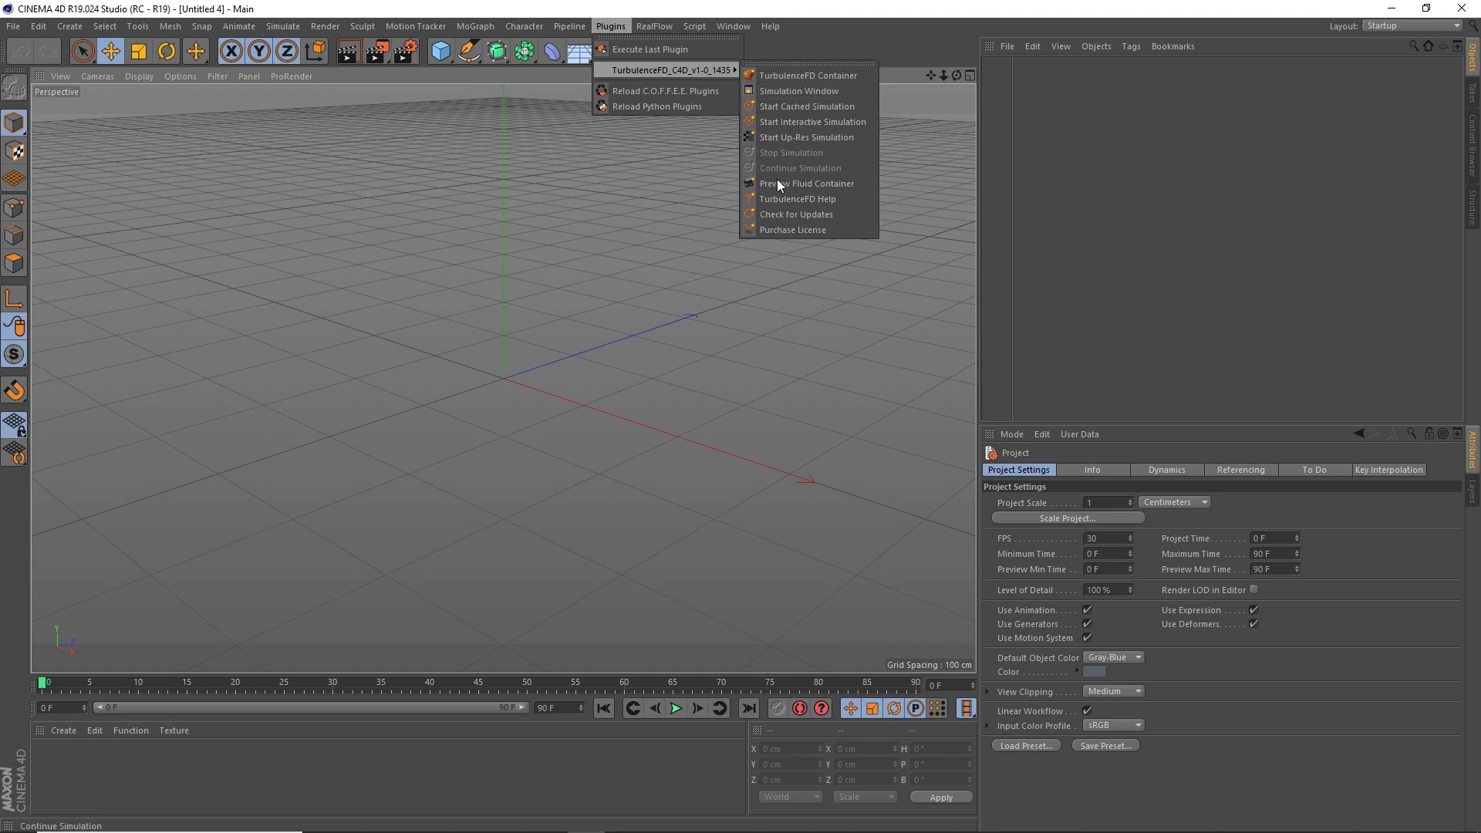
pyautogui.click(820, 182)
pyautogui.moveTo(949, 51)
pyautogui.mouseDown()
pyautogui.moveTo(773, 264)
pyautogui.moveTo(746, 256)
pyautogui.mouseUp()
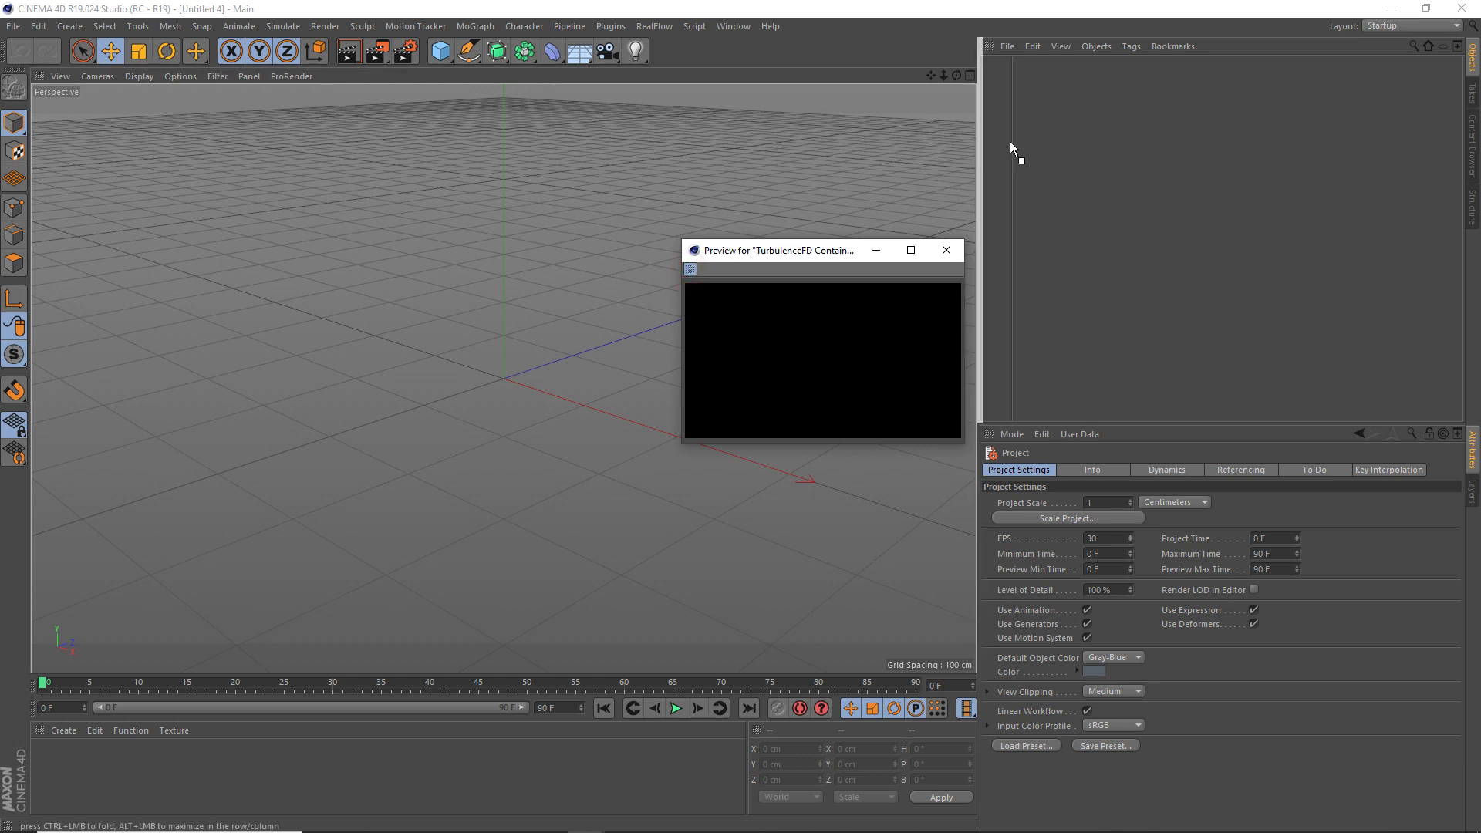
pyautogui.moveTo(1010, 142); pyautogui.dragTo(1012, 142)
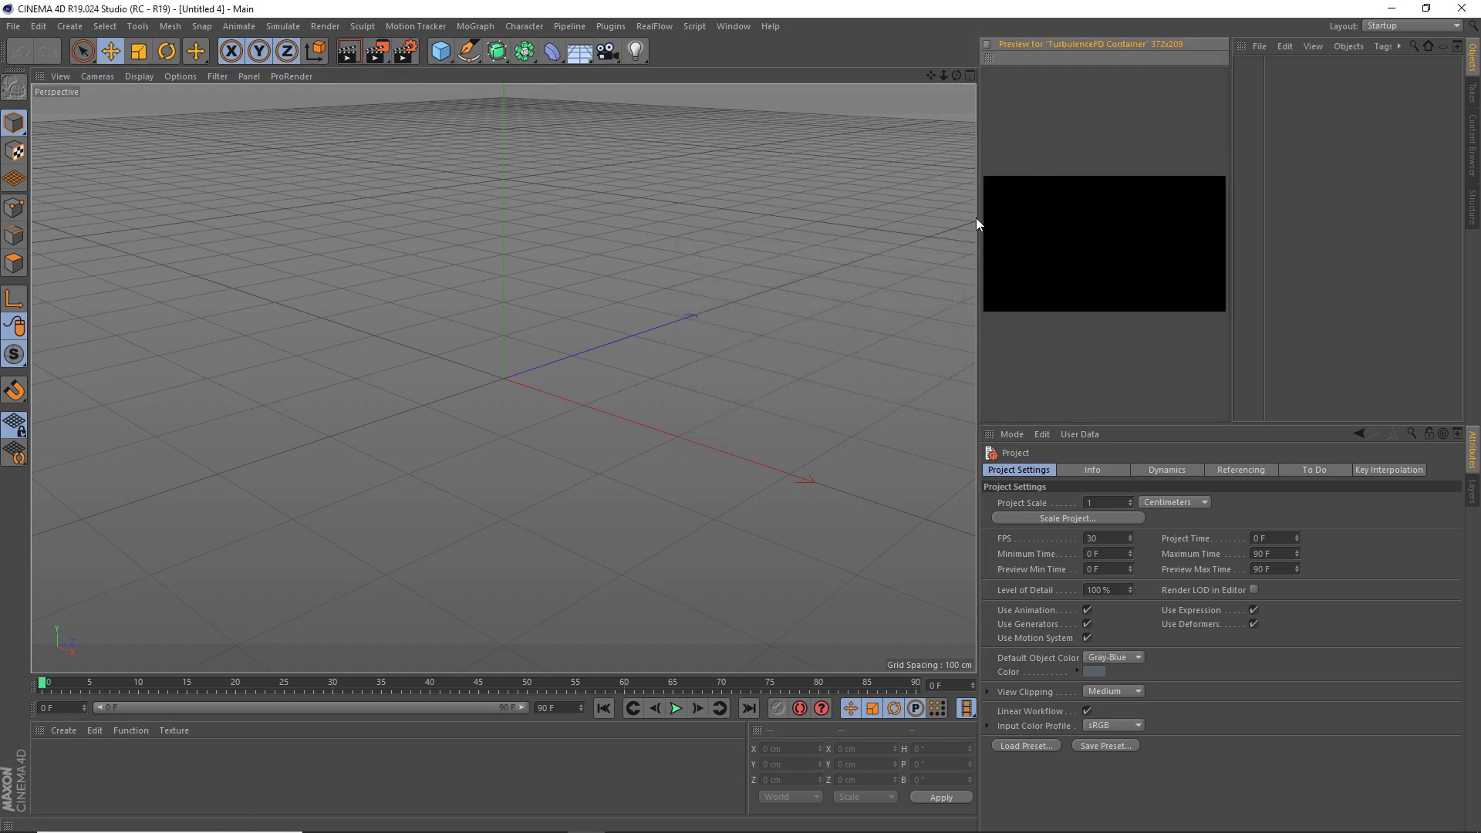
pyautogui.moveTo(977, 216); pyautogui.dragTo(831, 210)
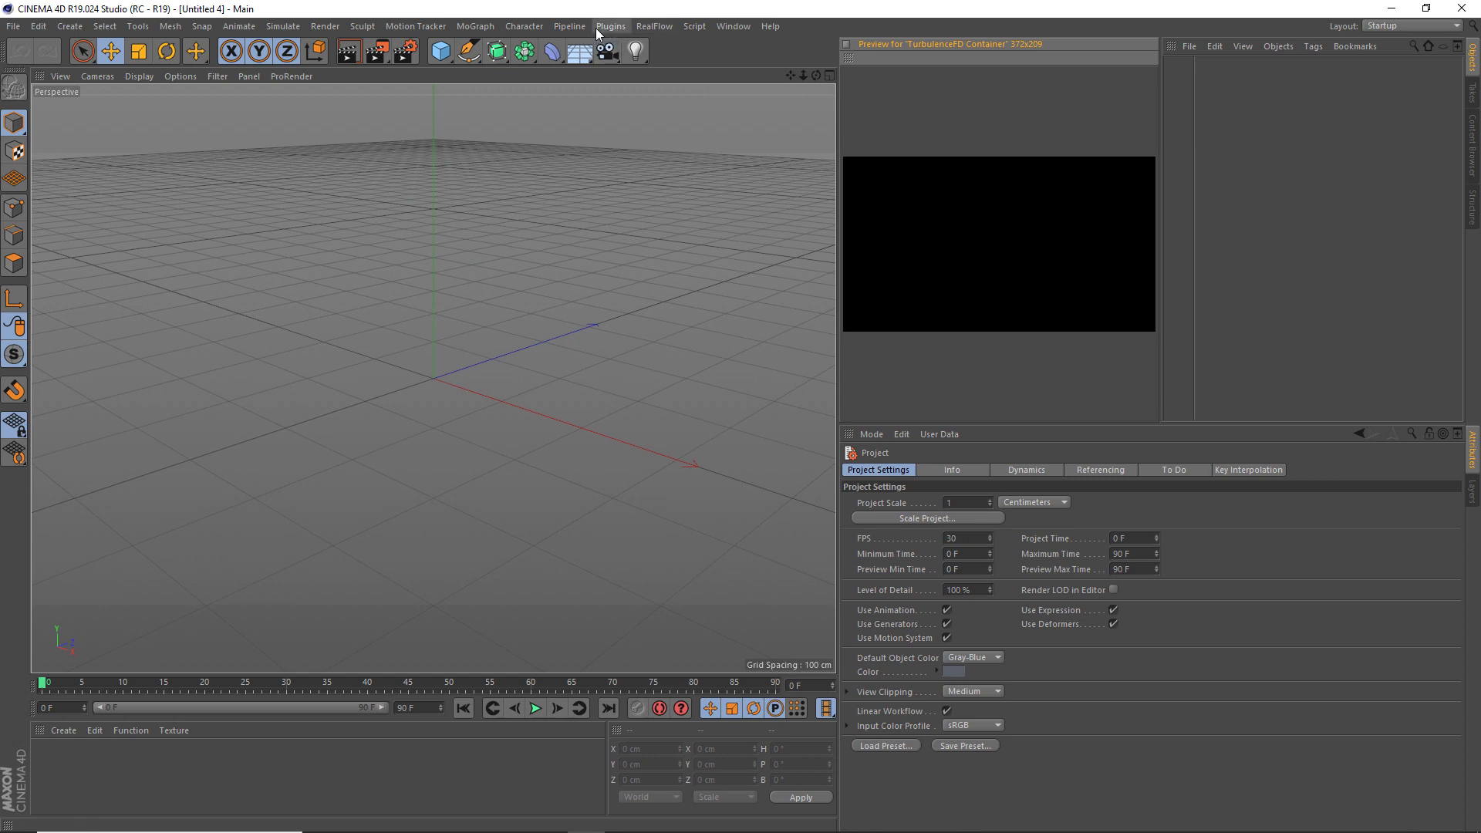
# Step: Open the TurbulenceFD simulation window and try a detached TurbulenceFD palette, then close it
pyautogui.click(609, 28)
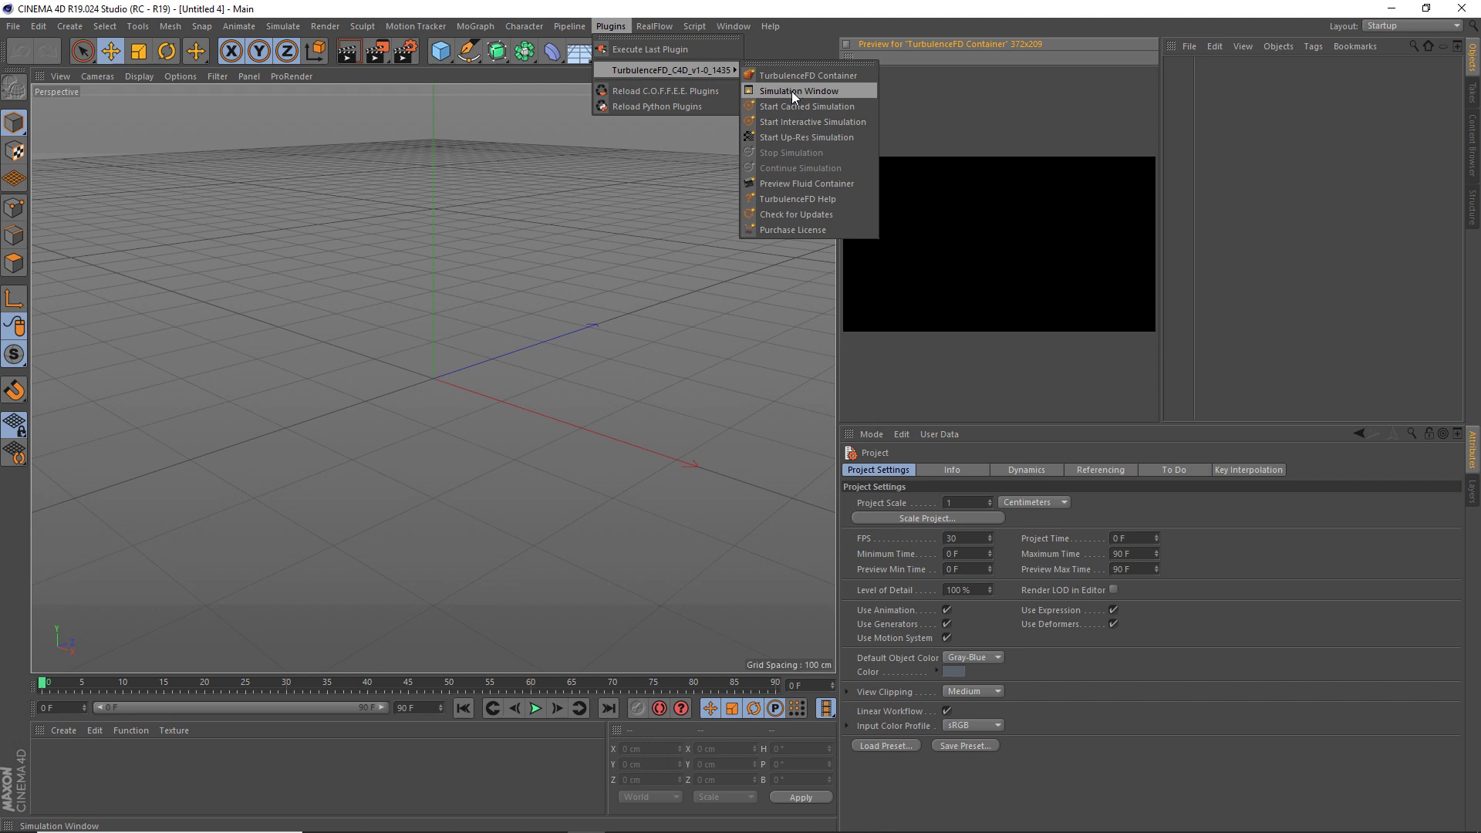
pyautogui.click(1034, 432)
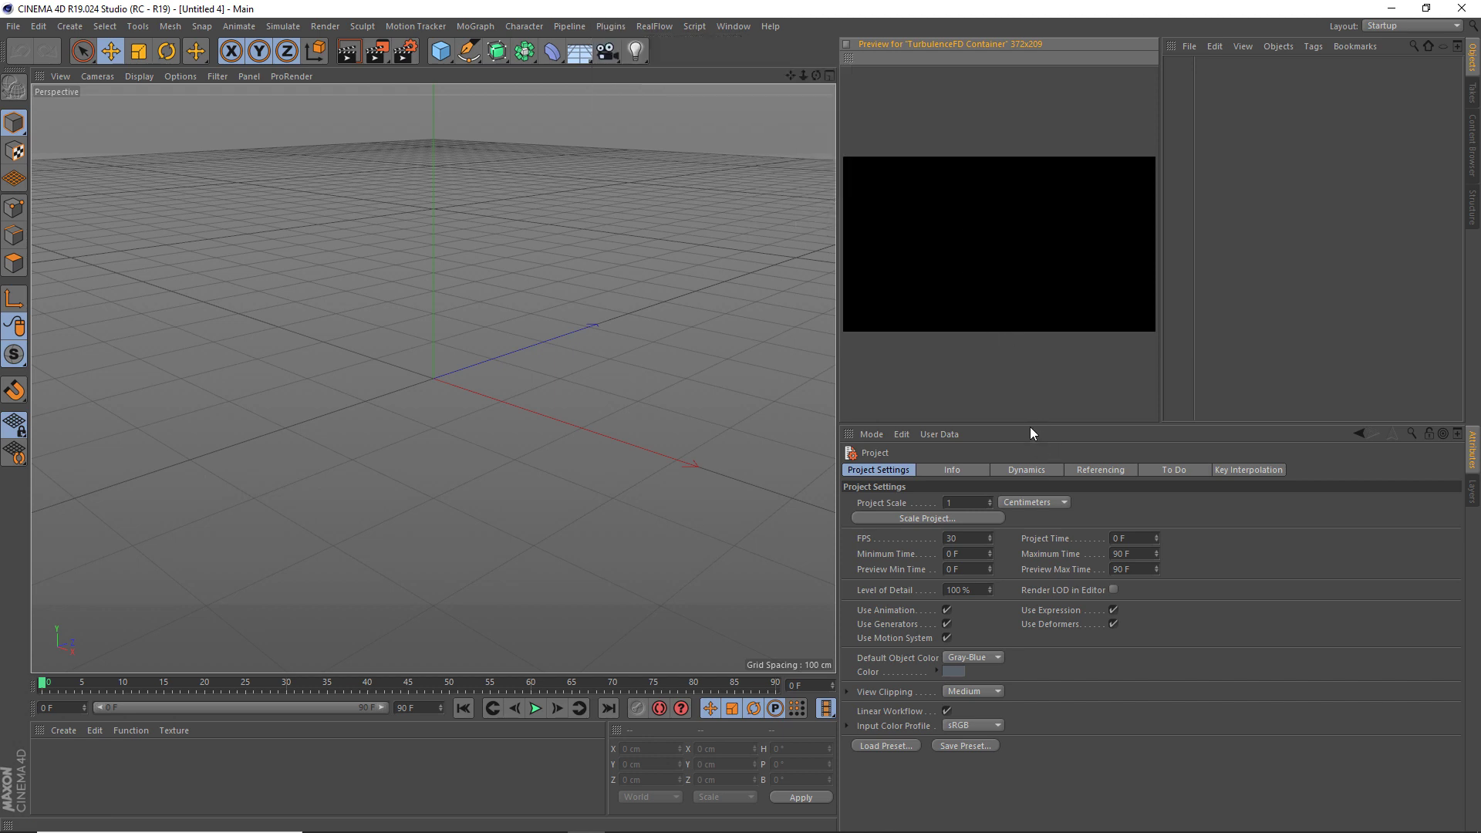
pyautogui.click(601, 28)
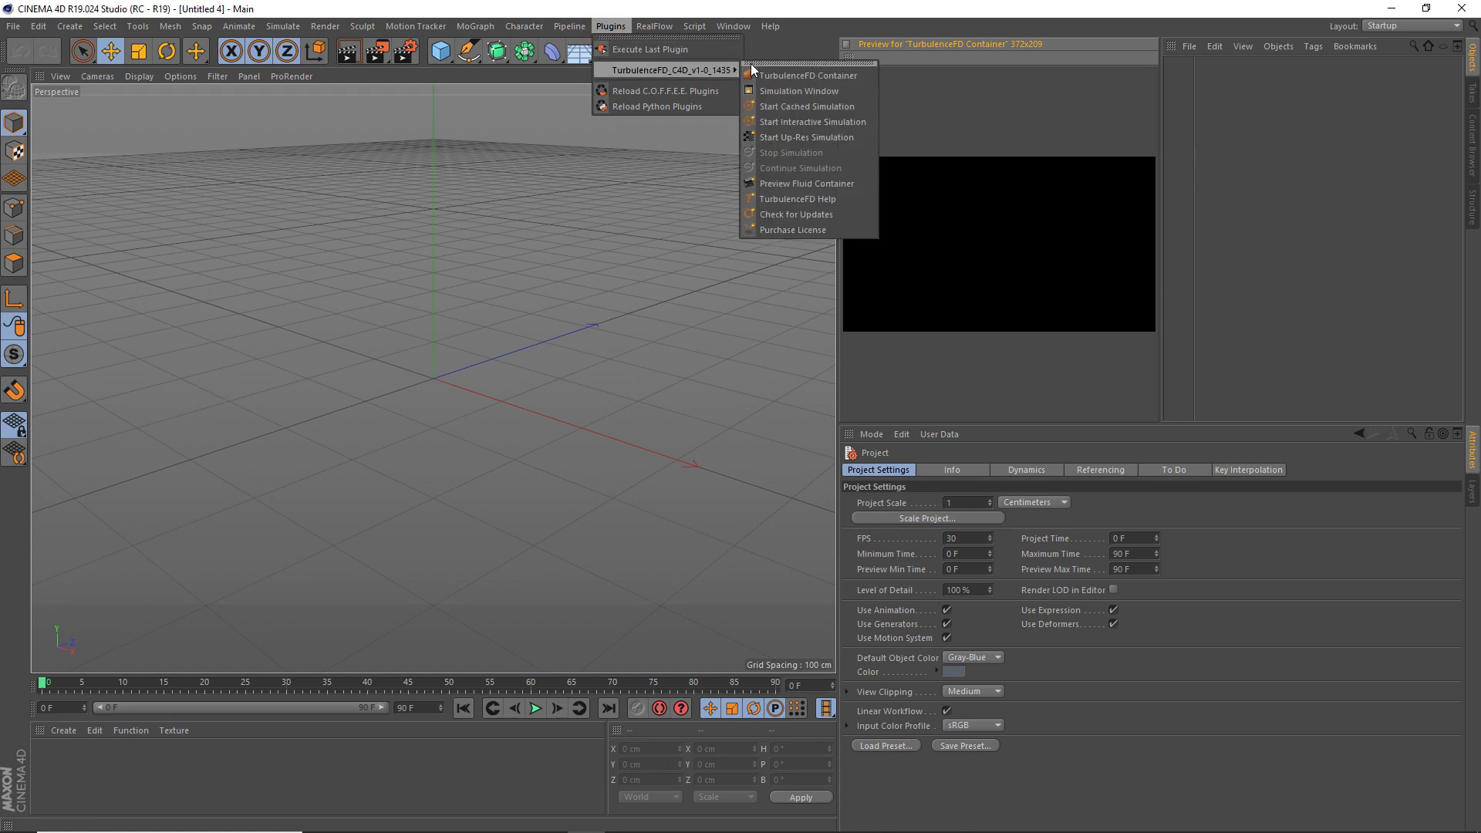
pyautogui.click(751, 64)
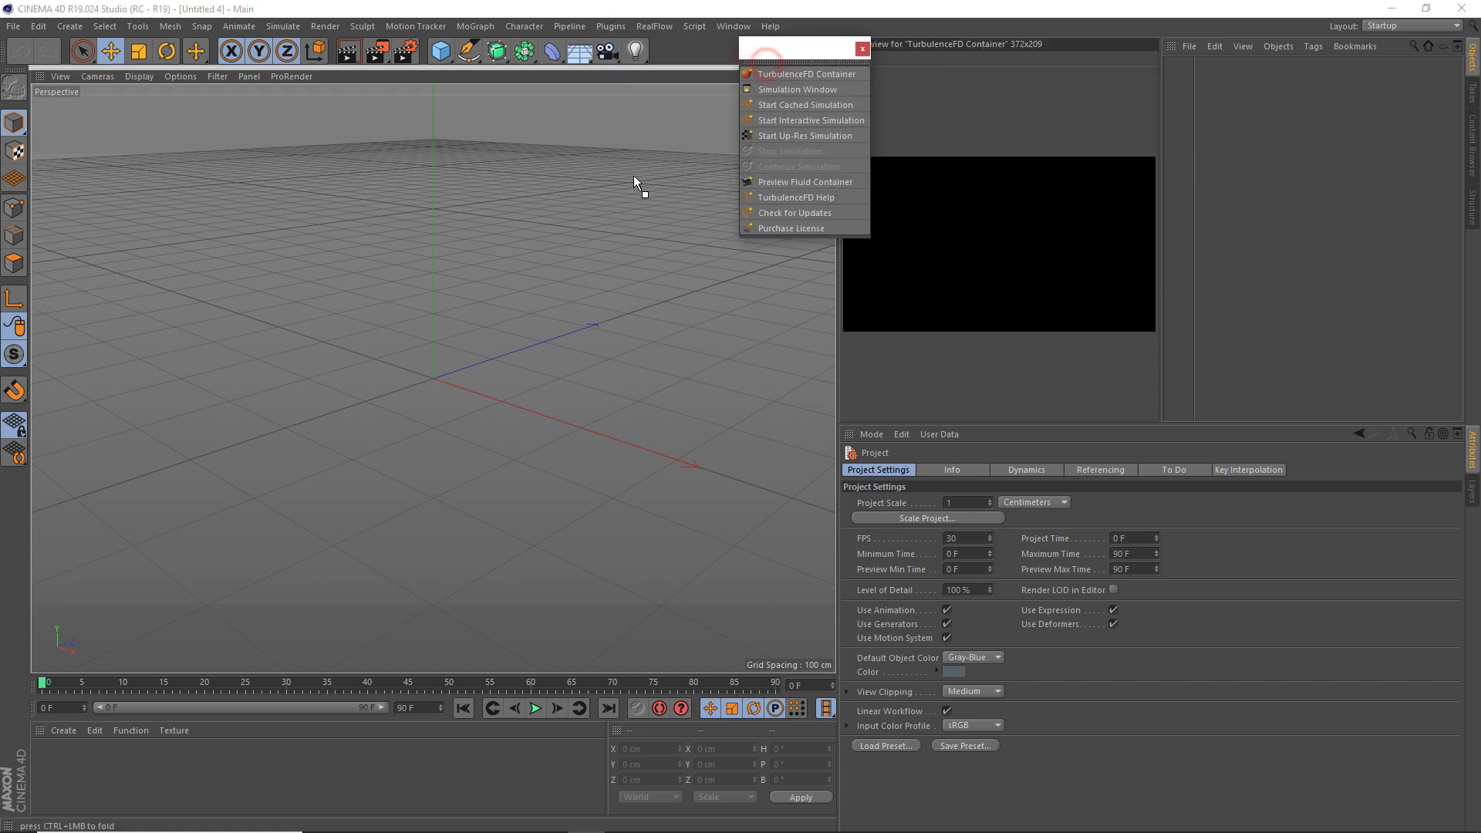
pyautogui.keyDown('ctrl'); pyautogui.click(781, 62); pyautogui.keyUp('ctrl')
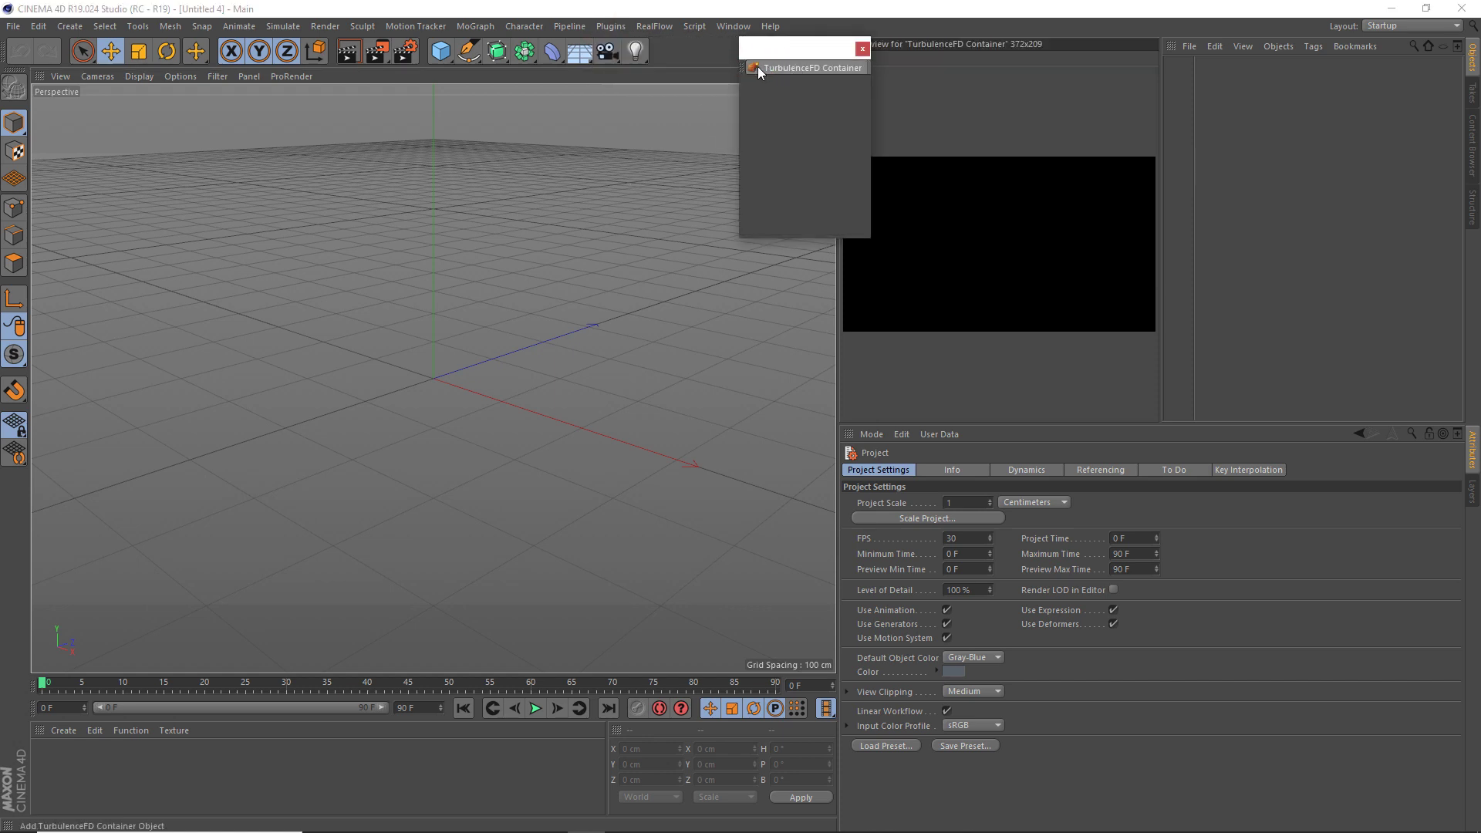
pyautogui.click(862, 48)
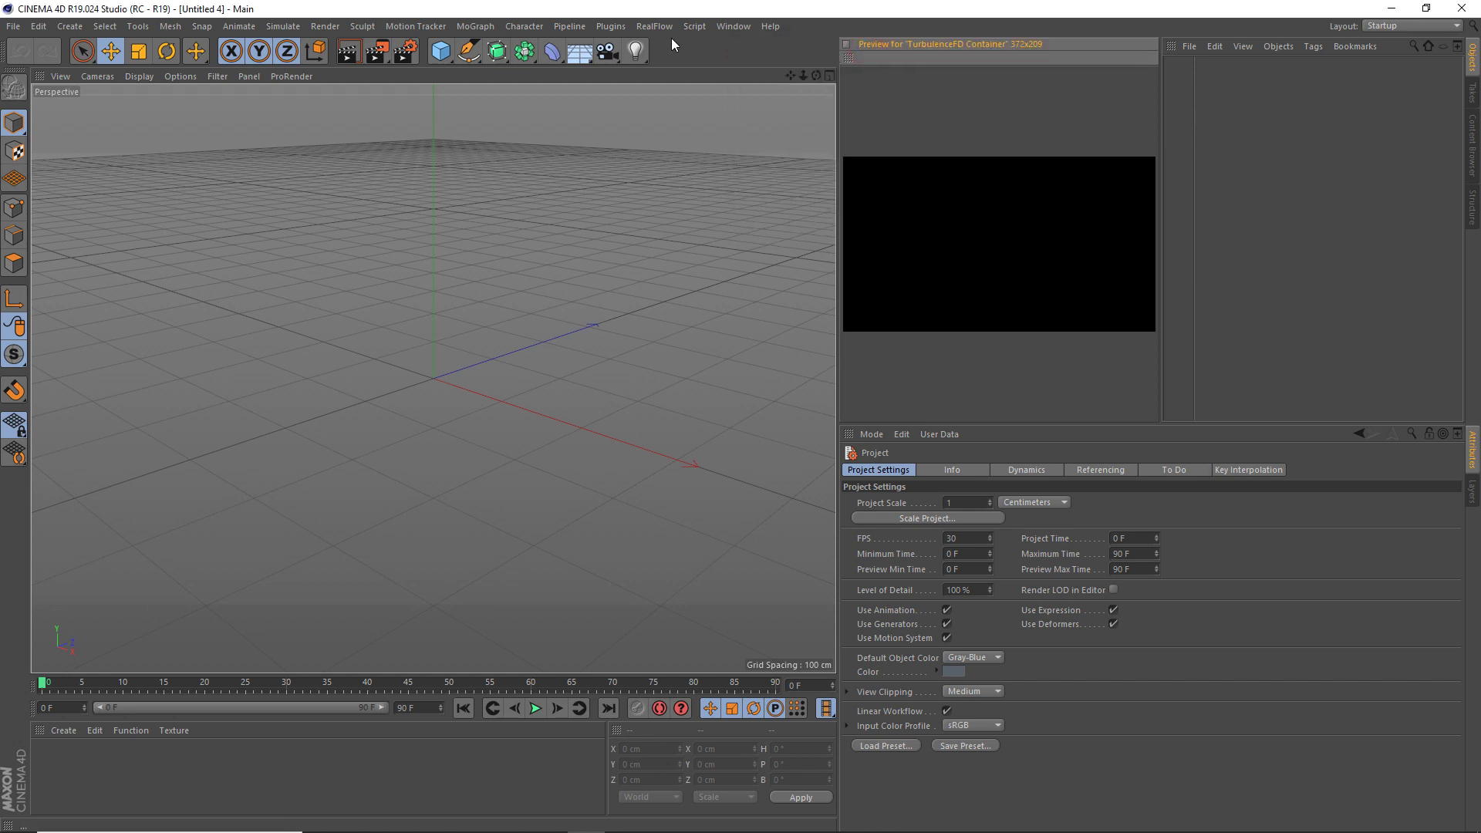
# Step: Reopen the simulation window and tear off the TurbulenceFD commands as a palette over the viewport
pyautogui.click(613, 29)
pyautogui.moveTo(668, 70)
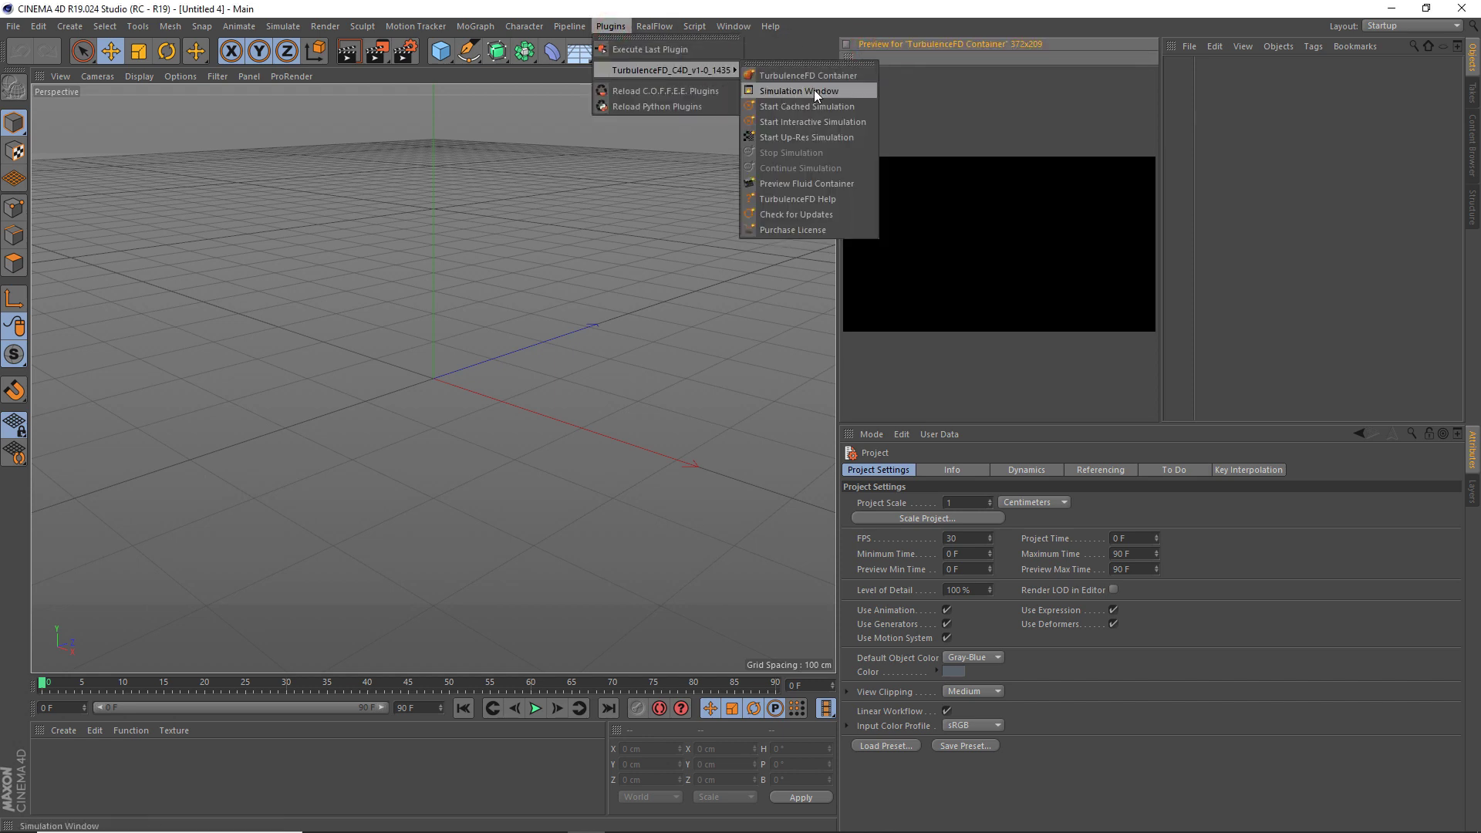
pyautogui.click(765, 91)
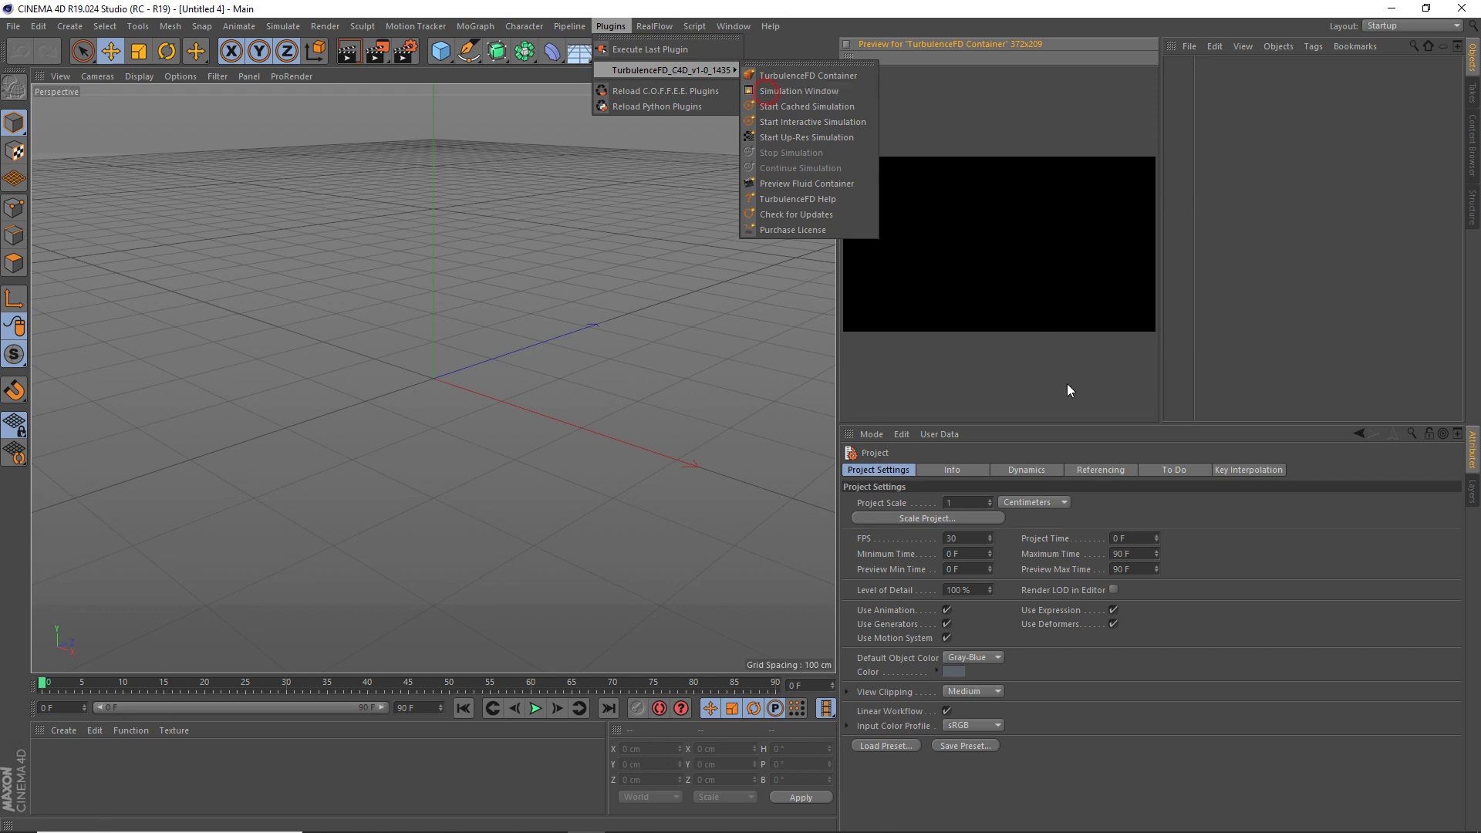
pyautogui.click(611, 26)
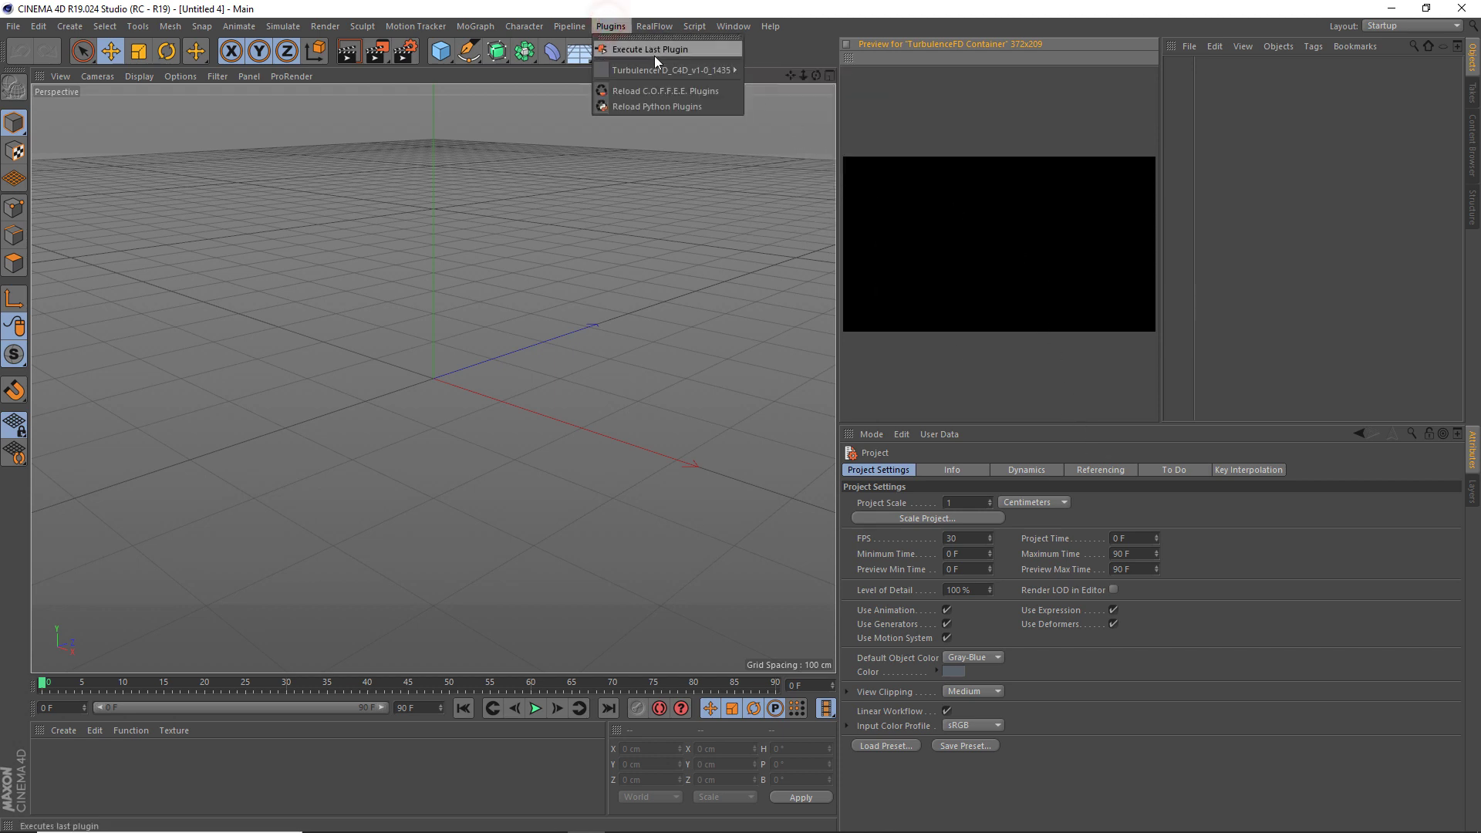
pyautogui.moveTo(671, 70)
pyautogui.click(774, 63)
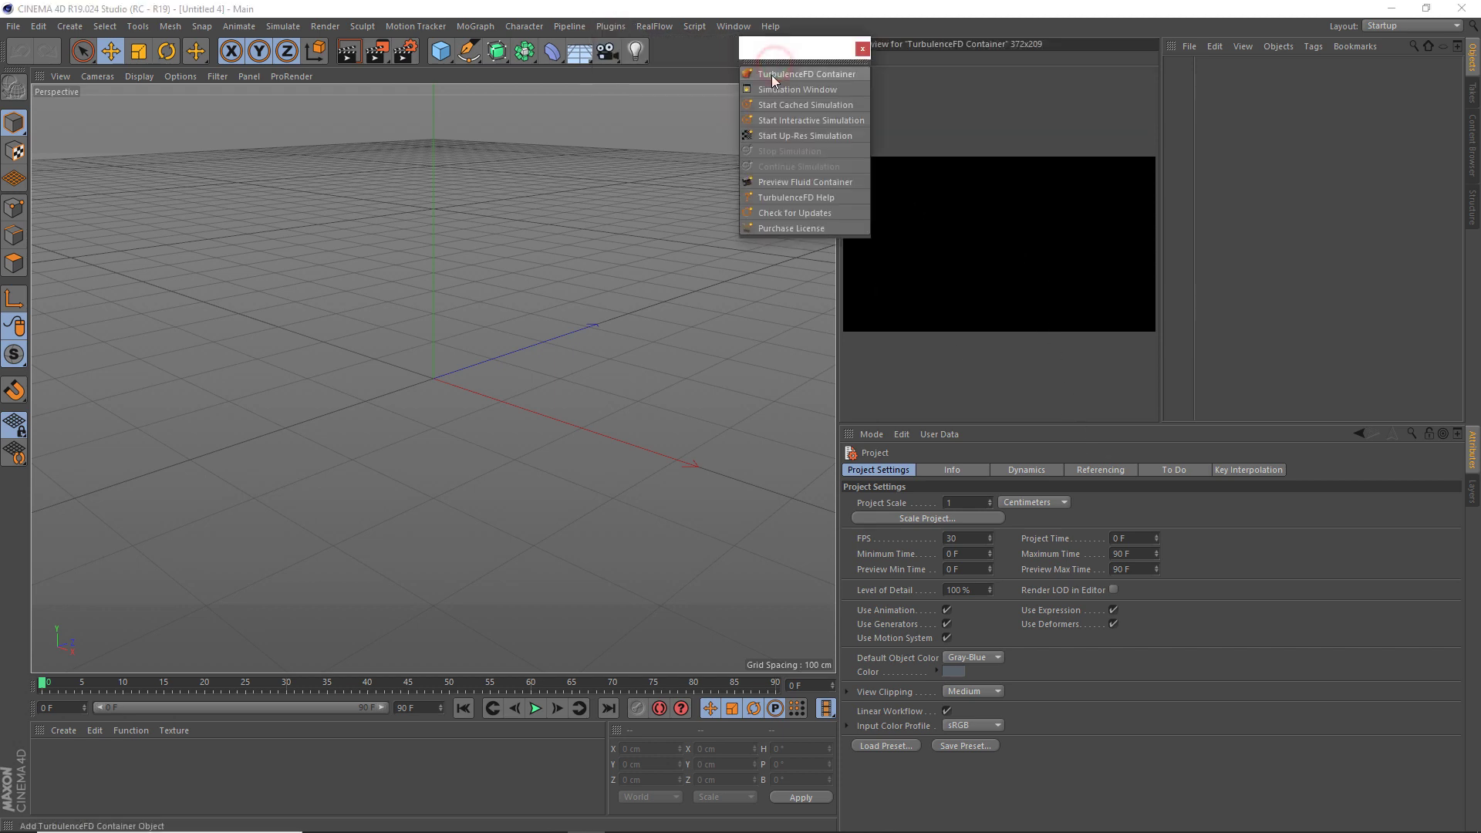
pyautogui.moveTo(775, 57); pyautogui.dragTo(711, 195)
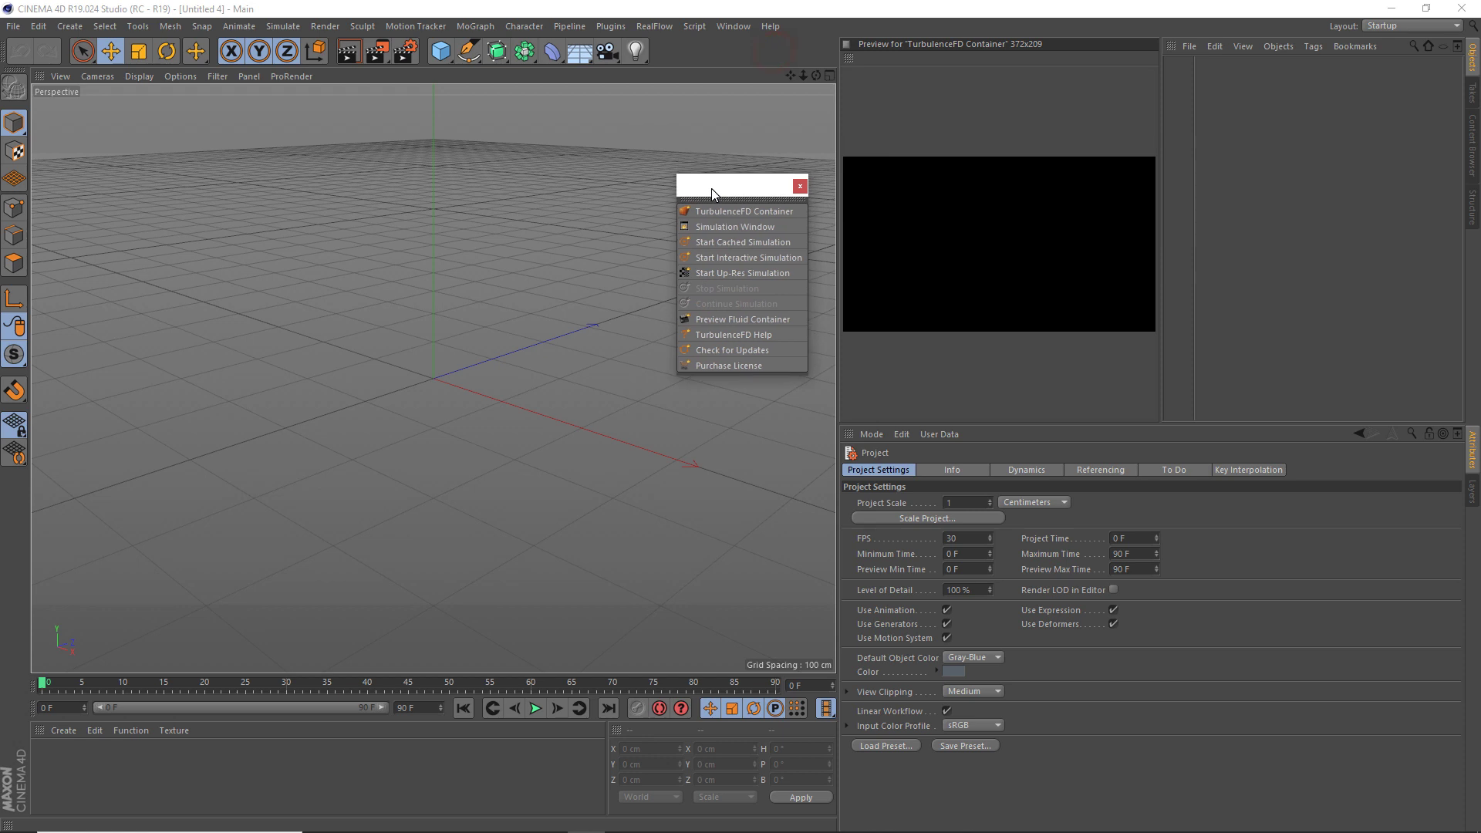
# Step: Dock the TurbulenceFD simulation window beneath the fluid preview, closing the palette and tightening its height
pyautogui.click(719, 228)
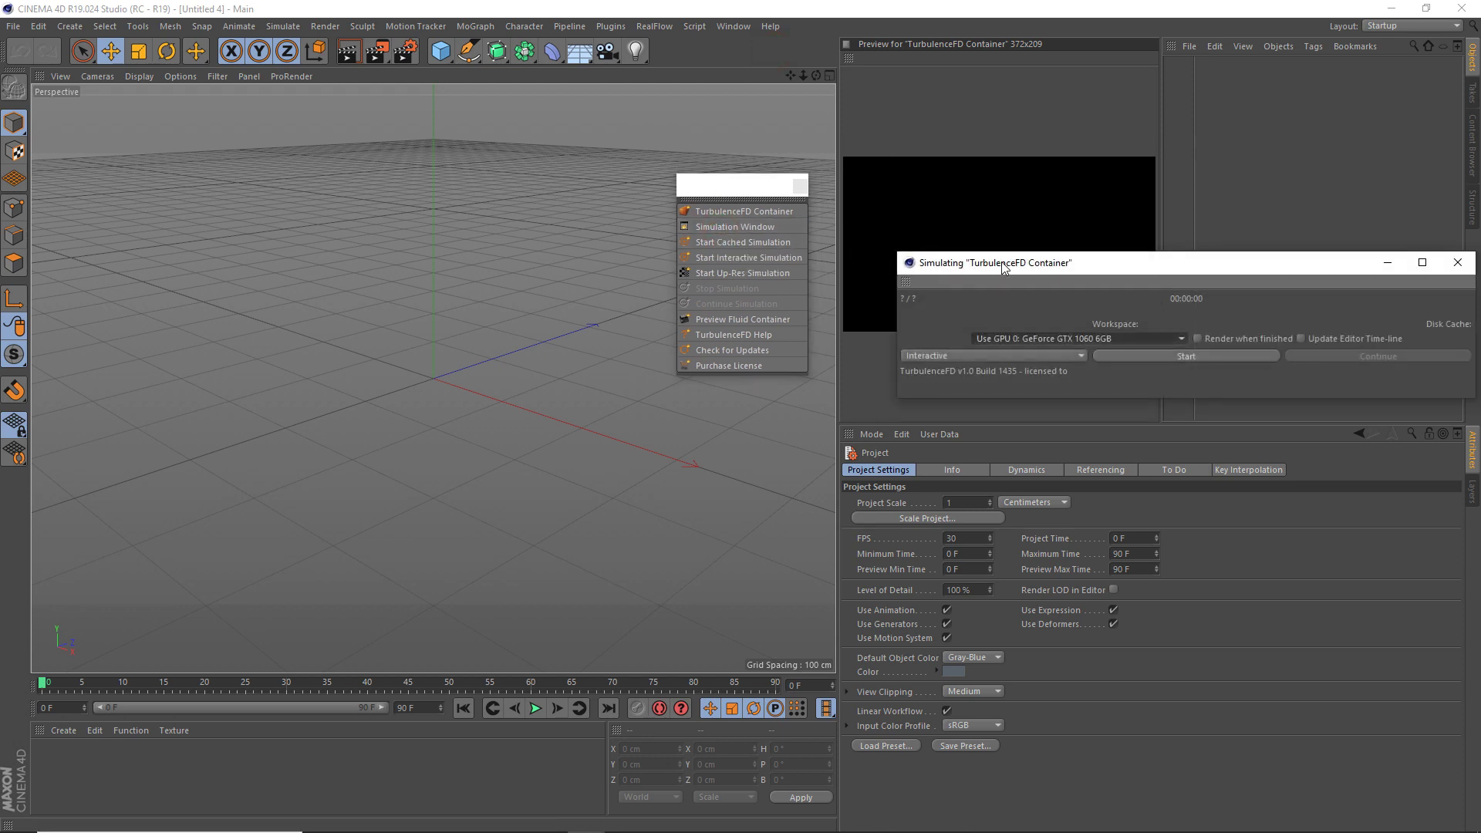
pyautogui.moveTo(1042, 266); pyautogui.dragTo(938, 333)
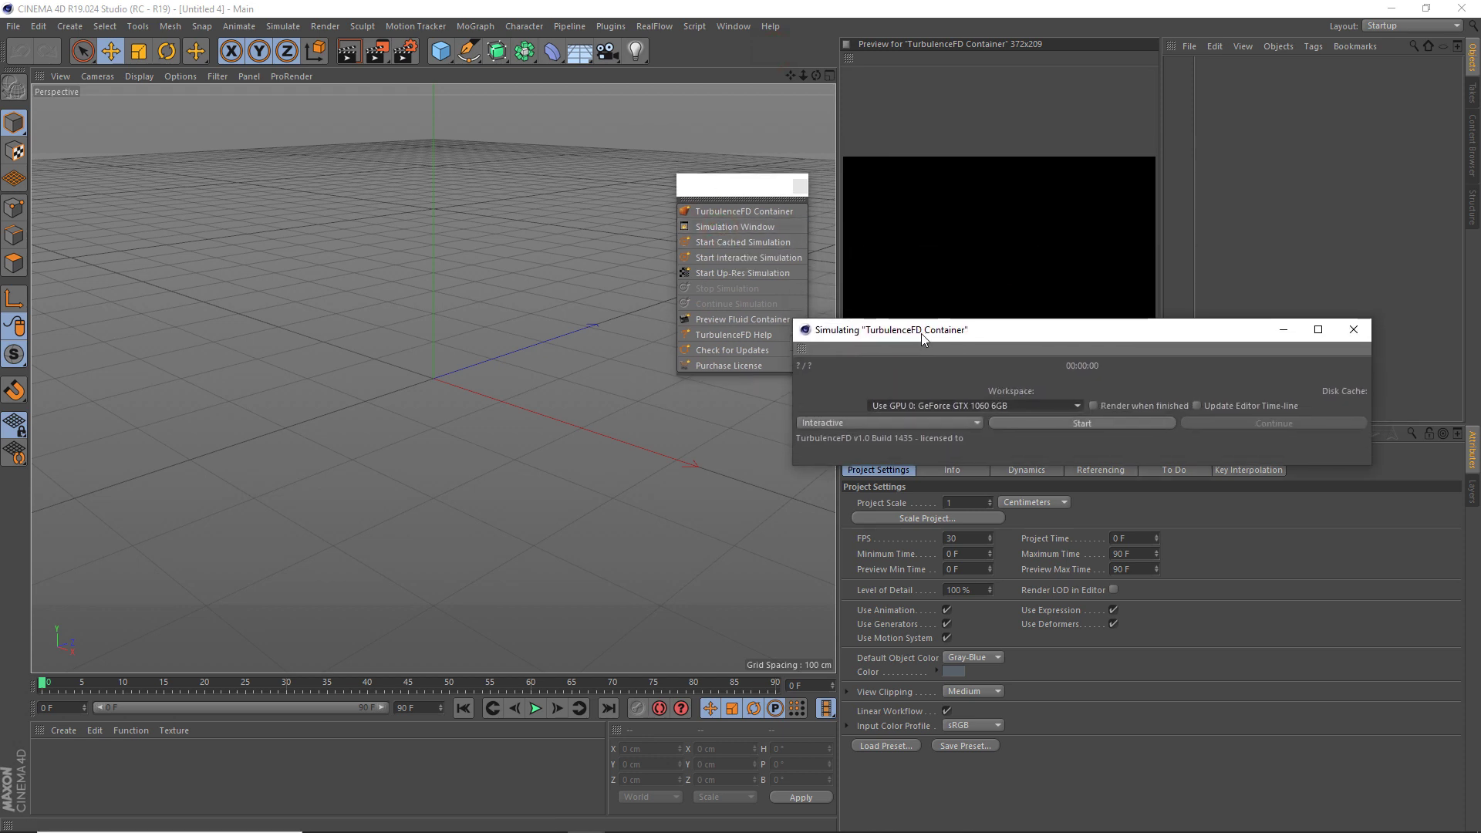
pyautogui.click(796, 187)
pyautogui.moveTo(991, 333); pyautogui.dragTo(402, 254)
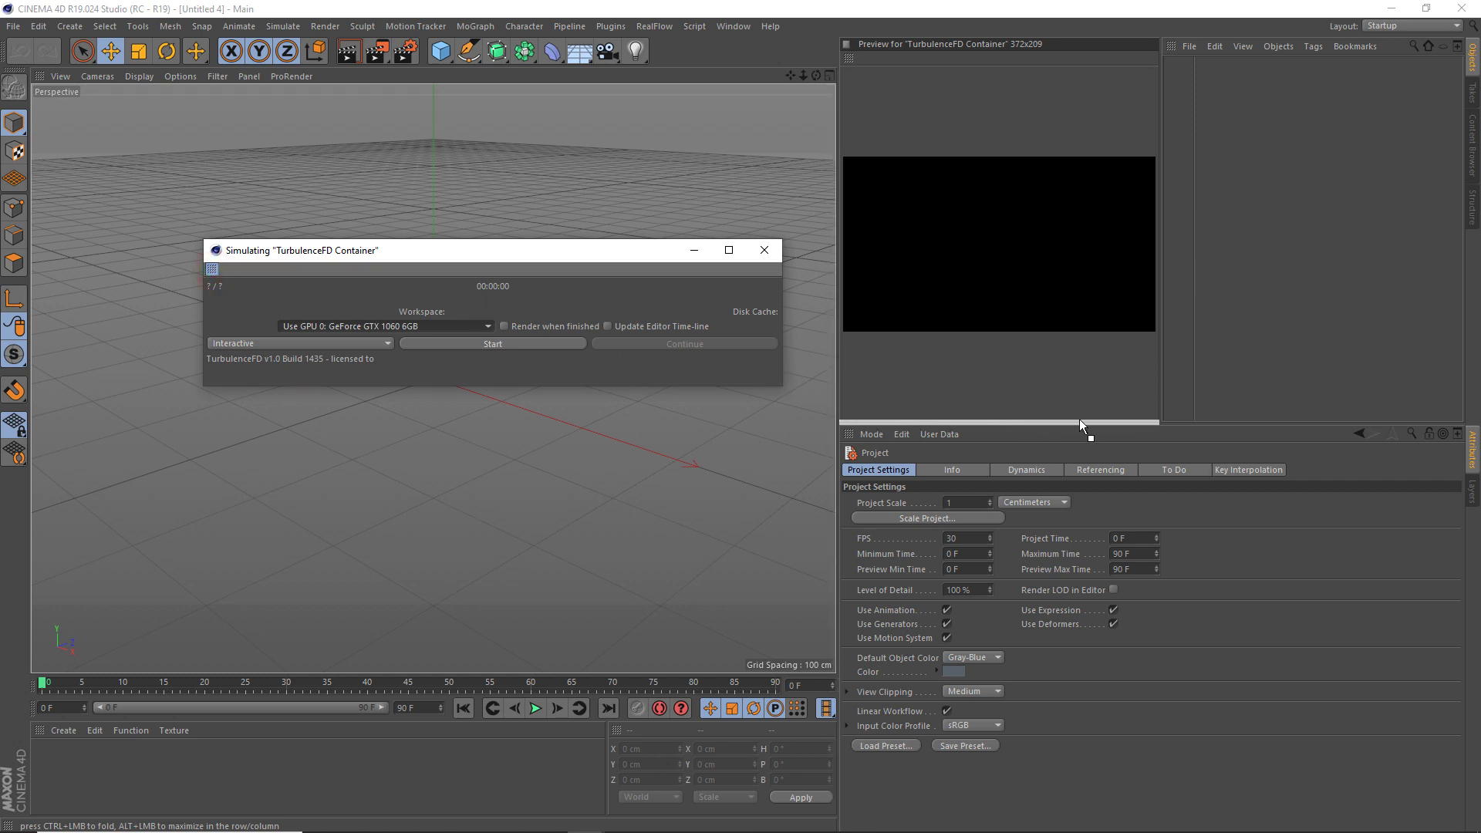
pyautogui.moveTo(1182, 421); pyautogui.dragTo(1146, 435)
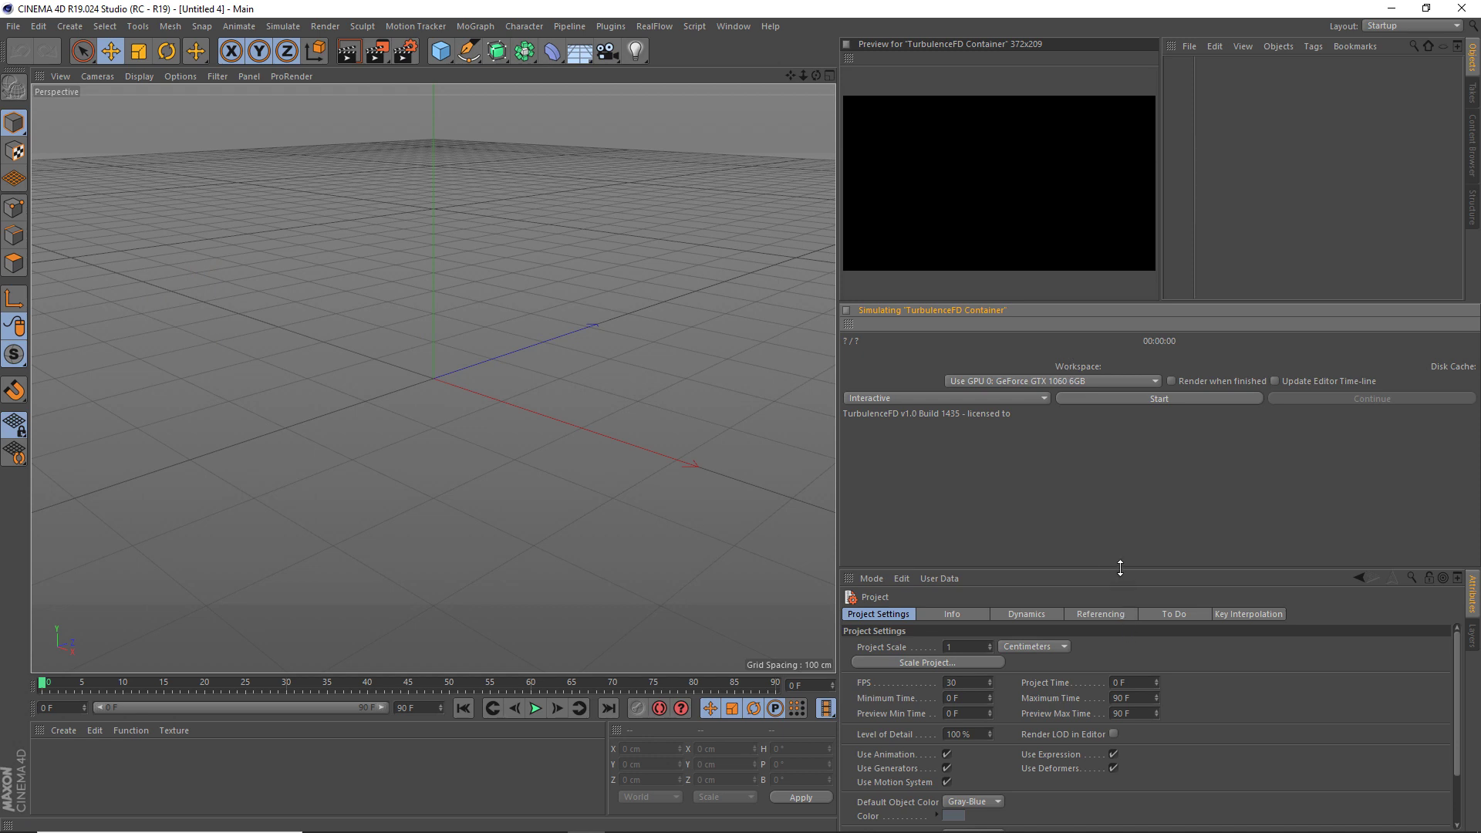
pyautogui.moveTo(1120, 569); pyautogui.dragTo(1097, 423)
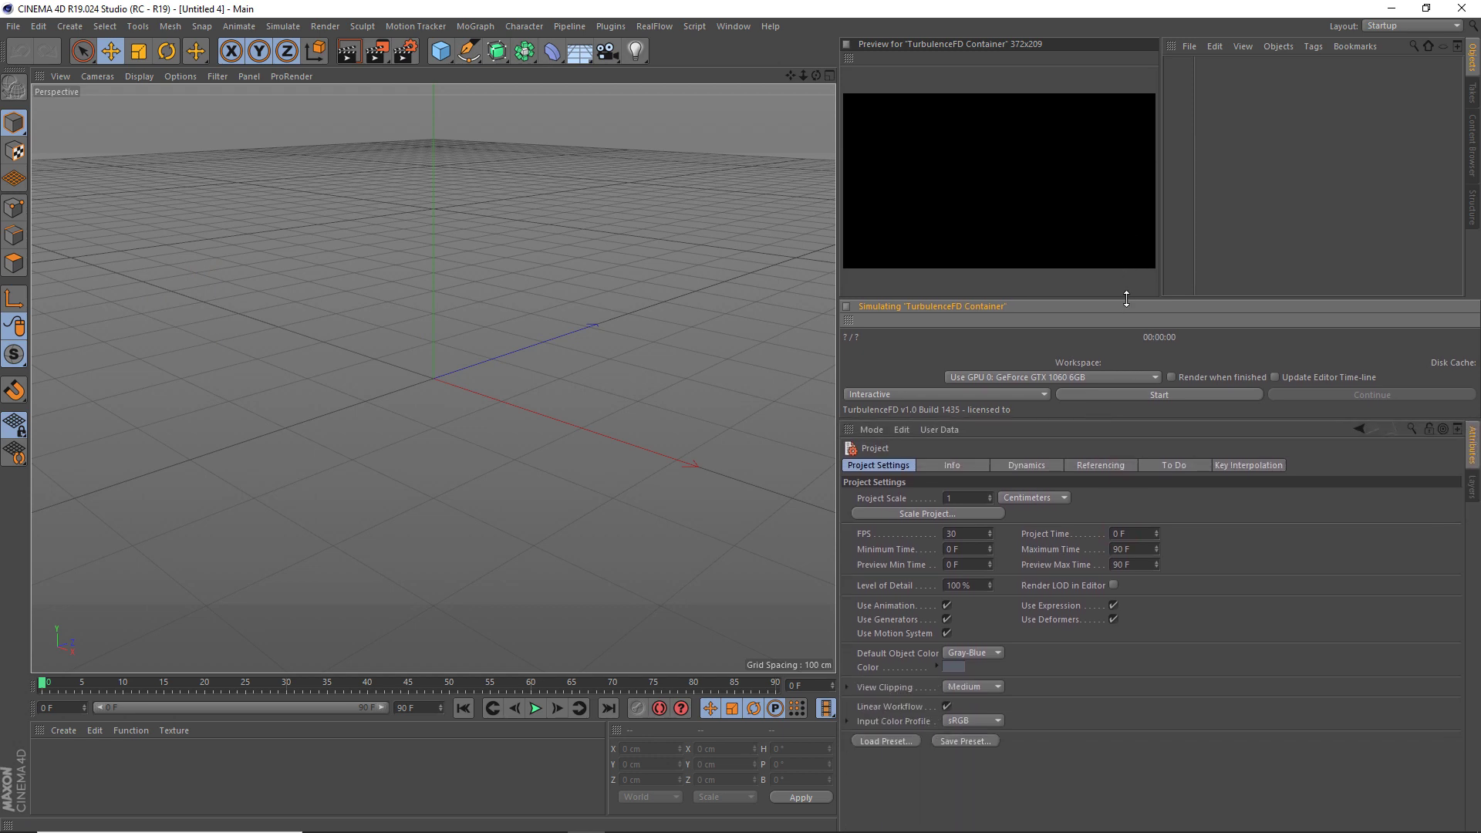
pyautogui.moveTo(1126, 418); pyautogui.dragTo(1115, 379)
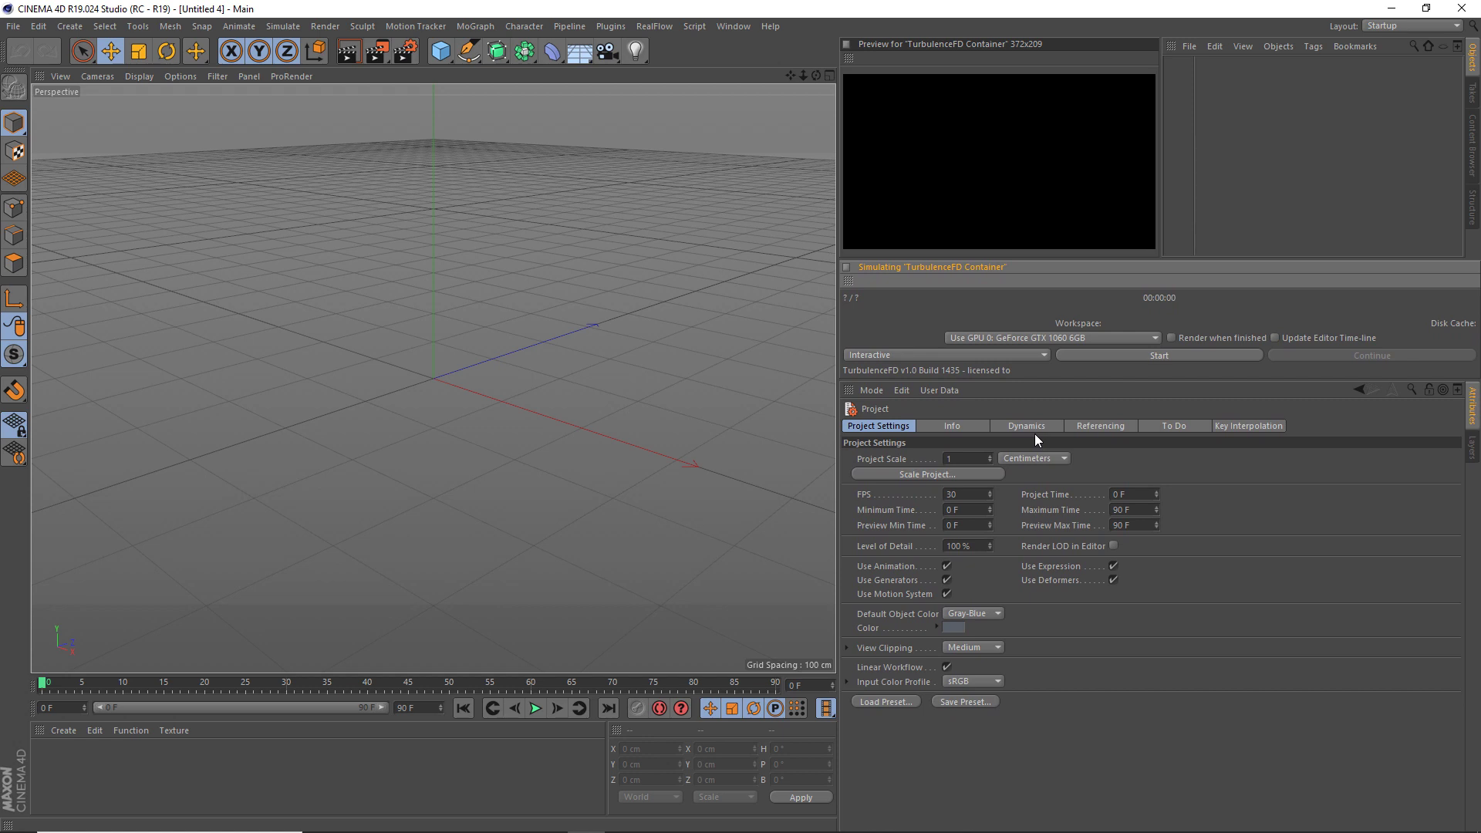
# Step: Click through the Objects, fluid preview, simulation and Attributes panels to check the docked layout
pyautogui.click(1298, 113)
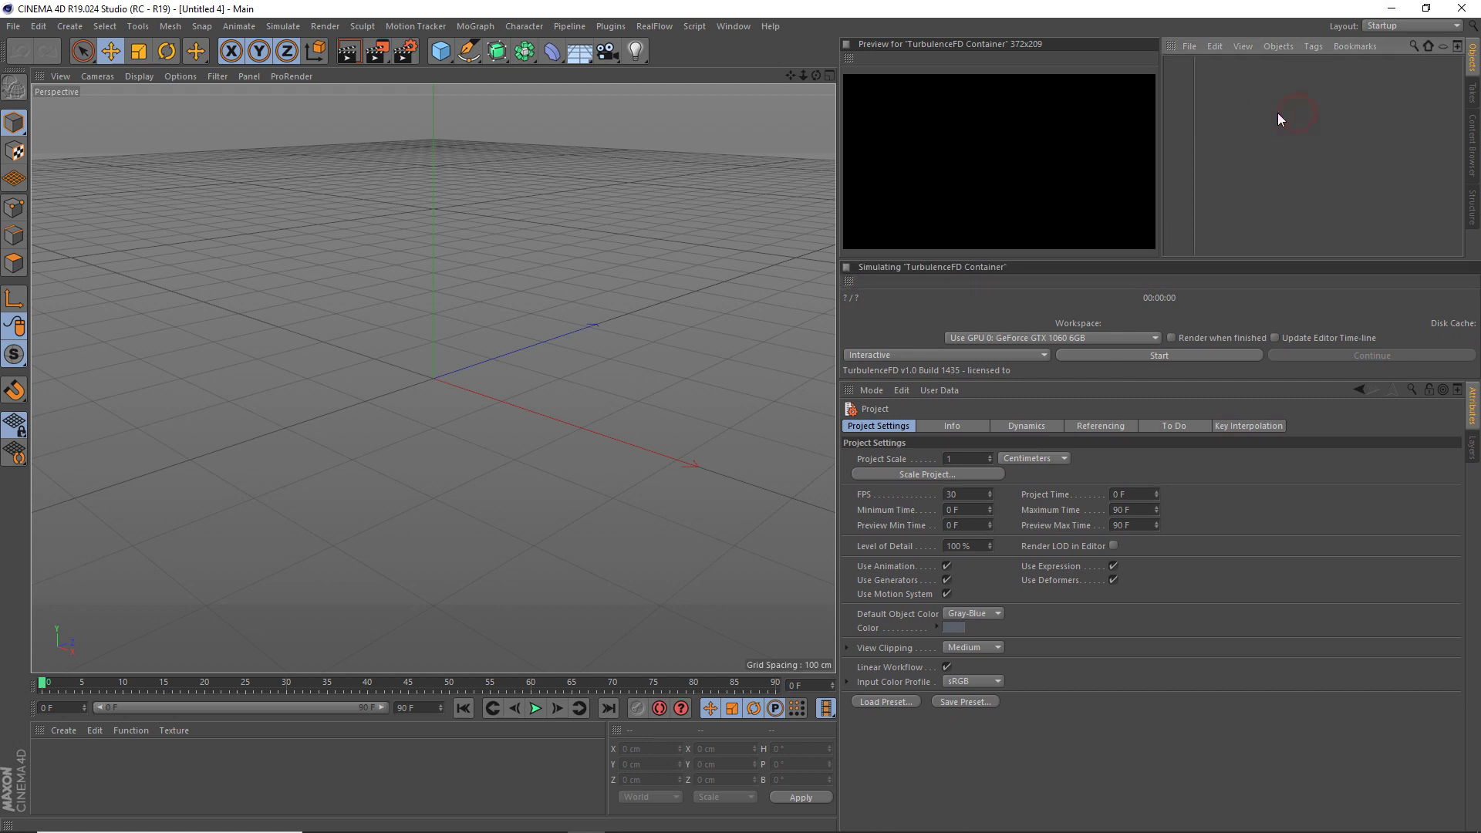
pyautogui.click(933, 126)
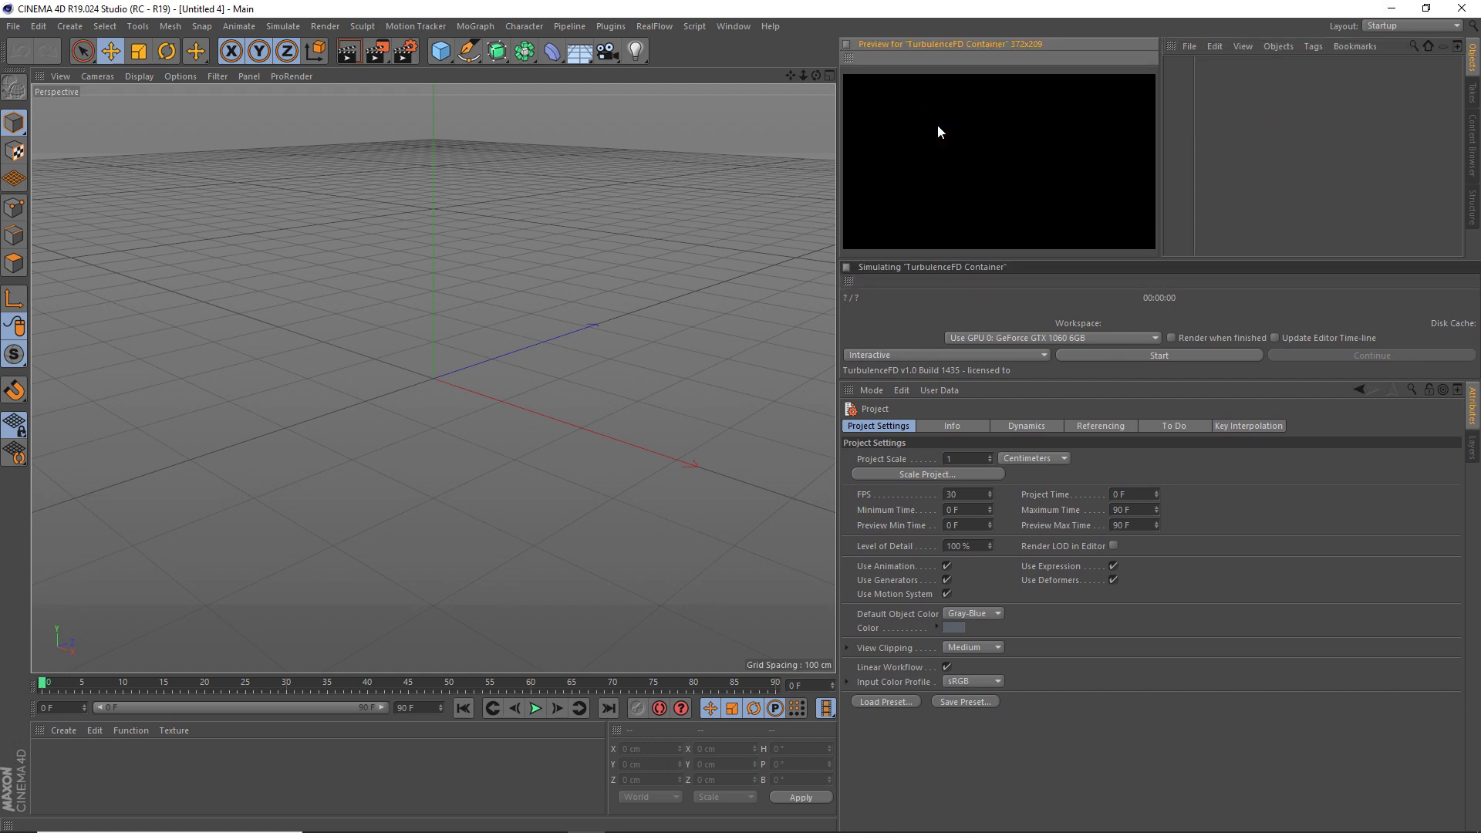
pyautogui.click(1173, 306)
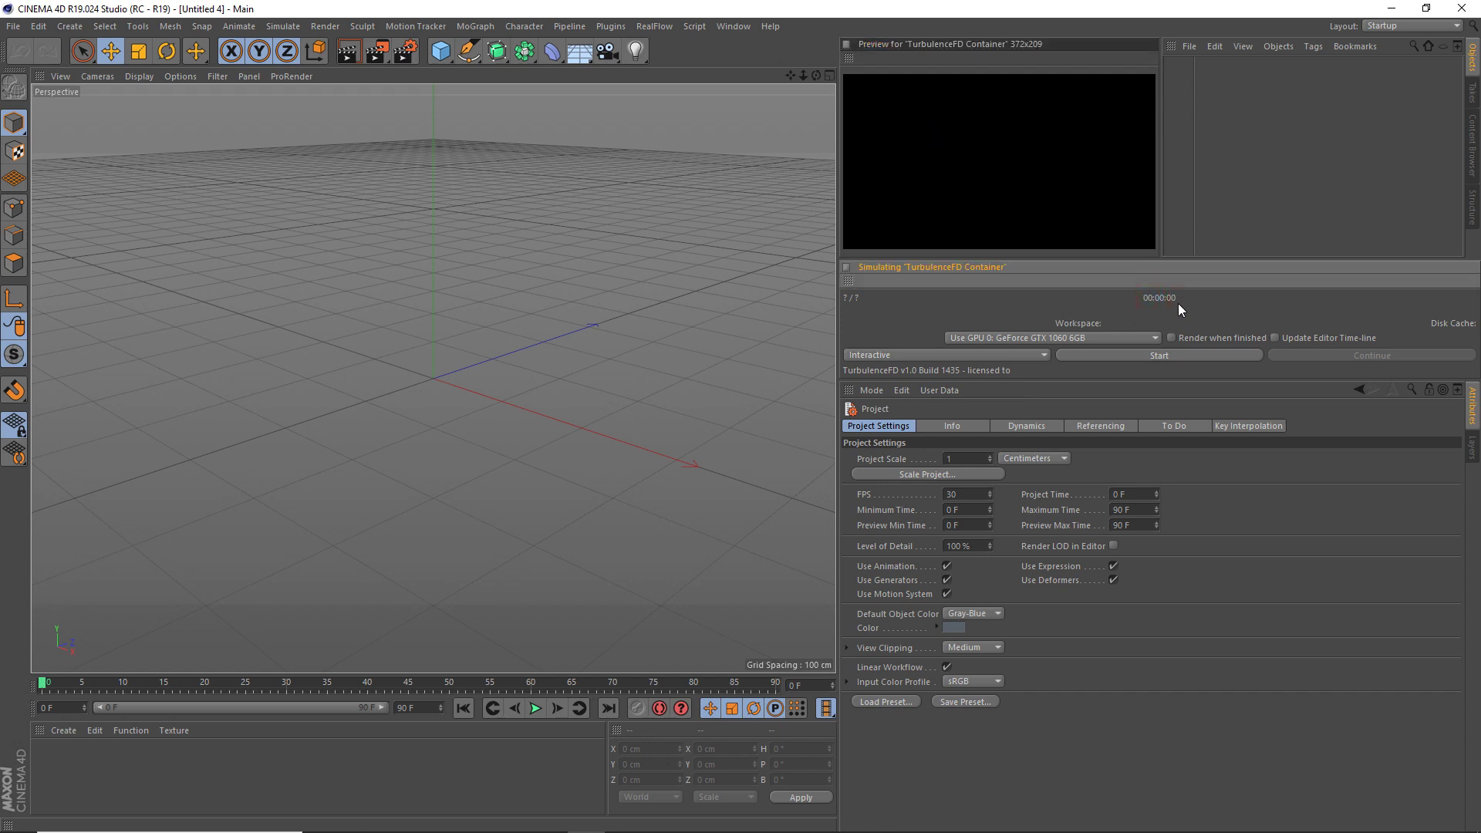
pyautogui.click(1166, 600)
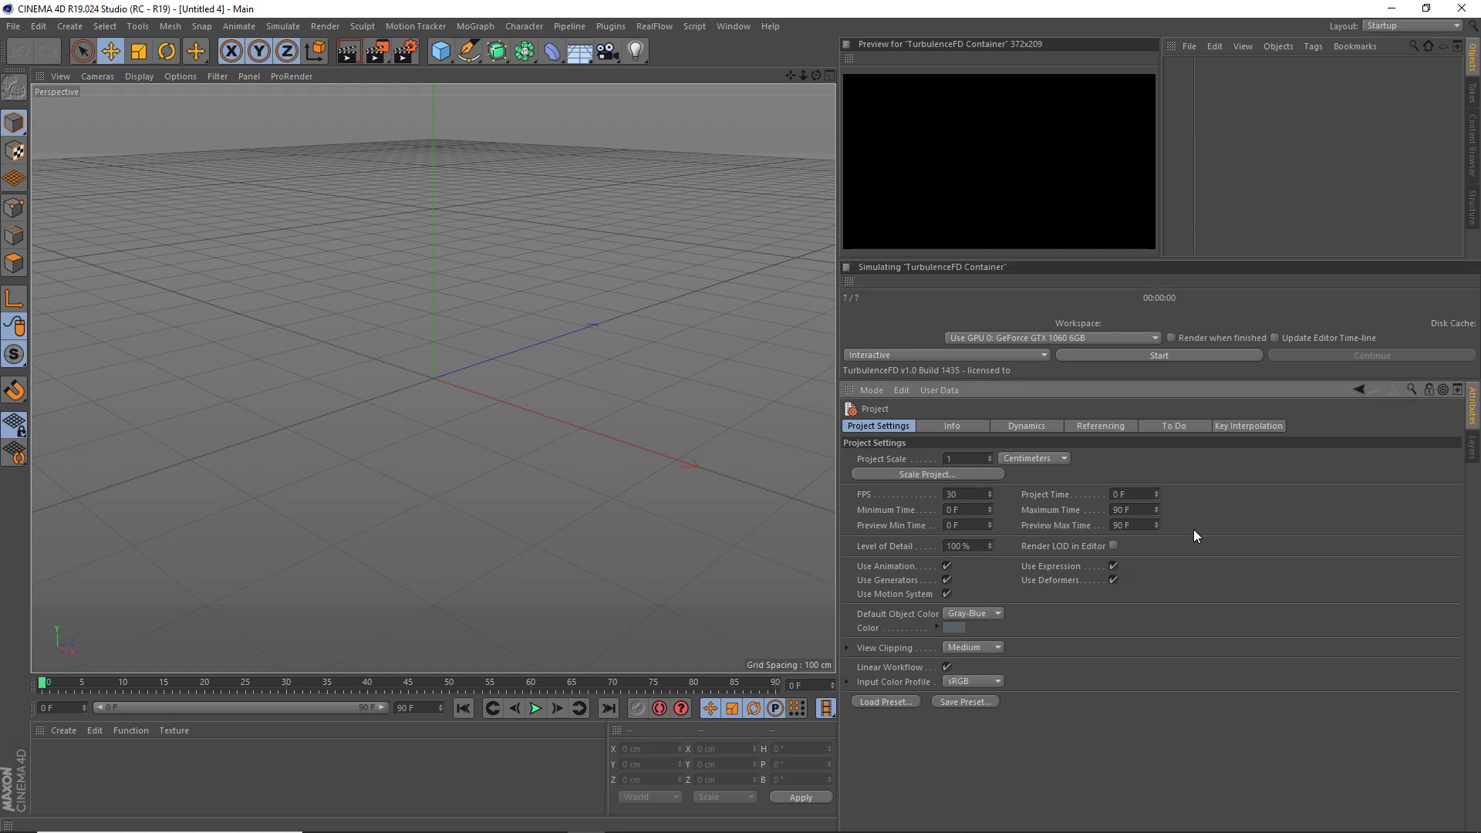
pyautogui.click(1219, 515)
pyautogui.click(1282, 109)
pyautogui.click(1239, 484)
pyautogui.click(1168, 313)
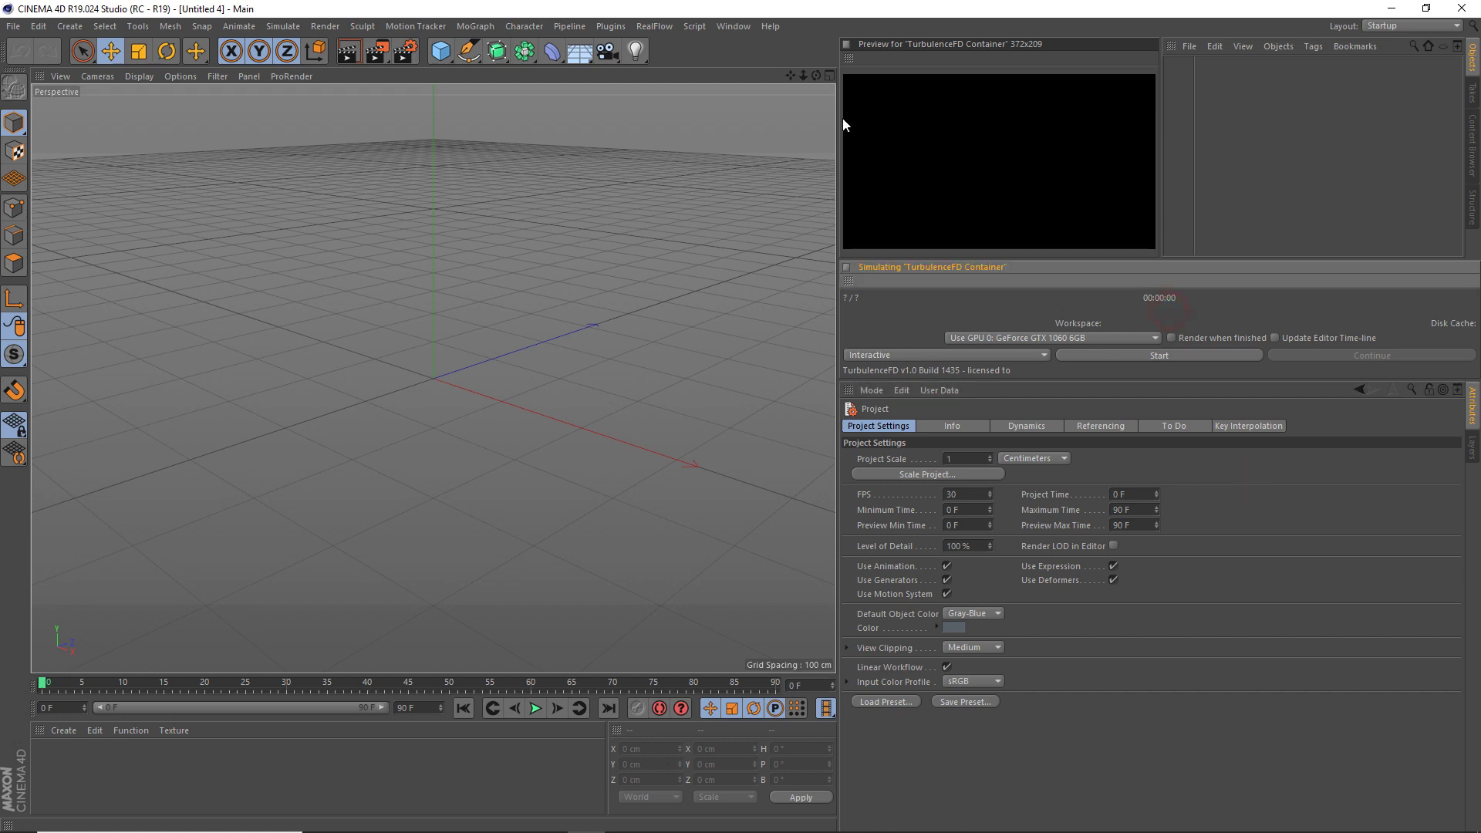
# Step: Show the fluid container in the preview panel via Preview Fluid Container, then open Window > Customization
pyautogui.click(610, 26)
pyautogui.moveTo(669, 69)
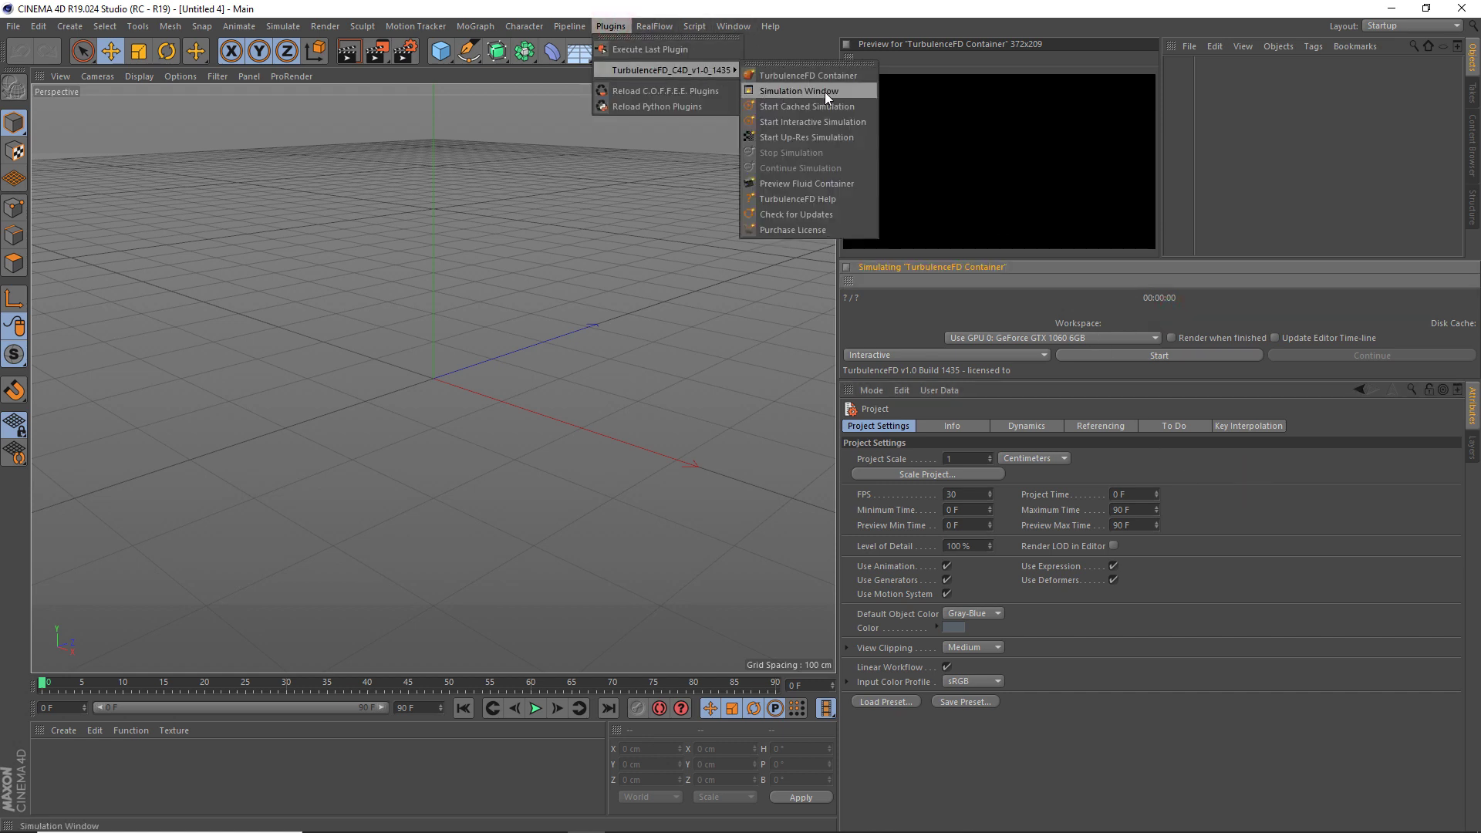
pyautogui.click(1301, 297)
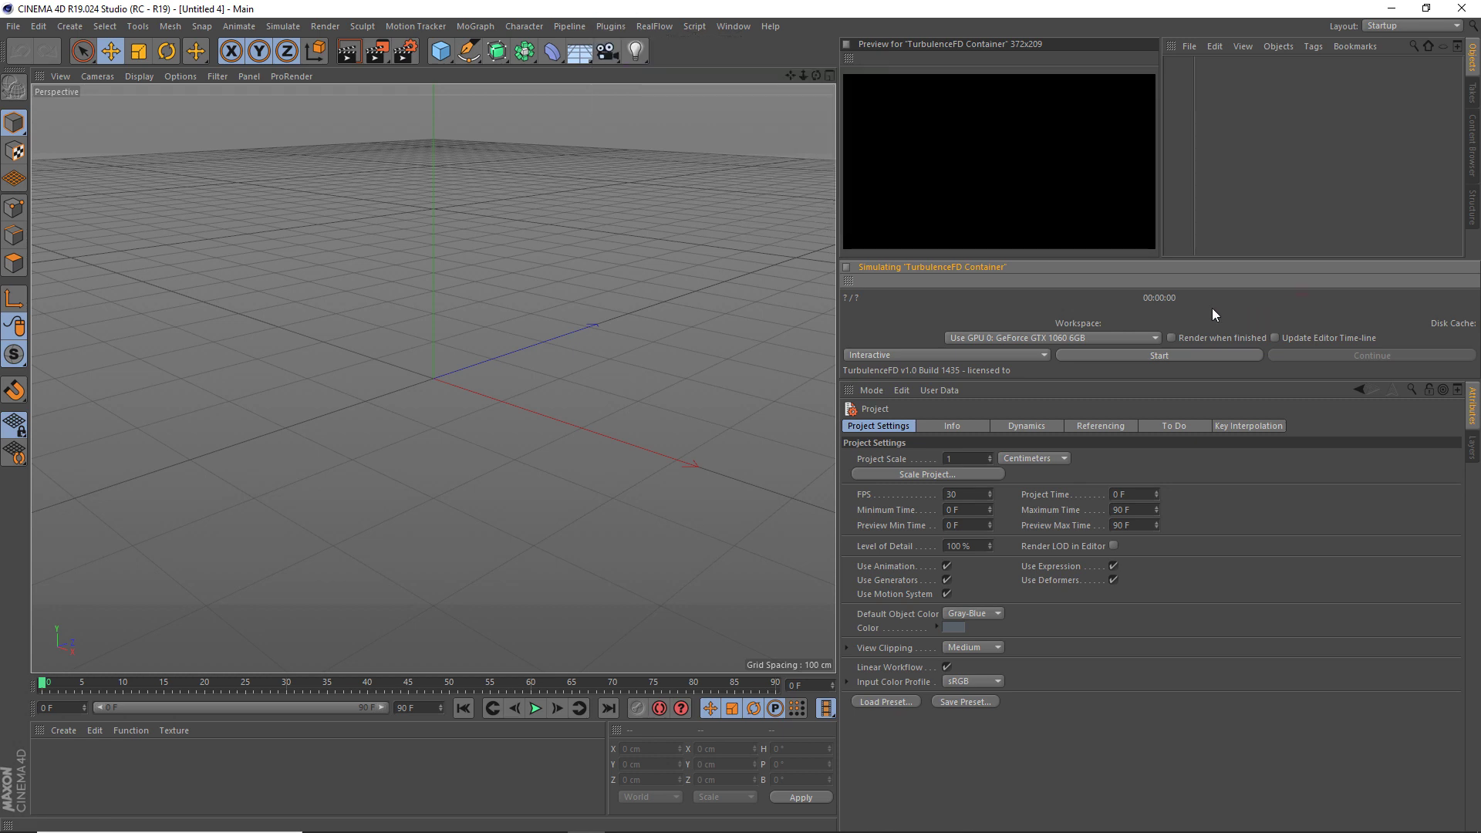
pyautogui.click(956, 116)
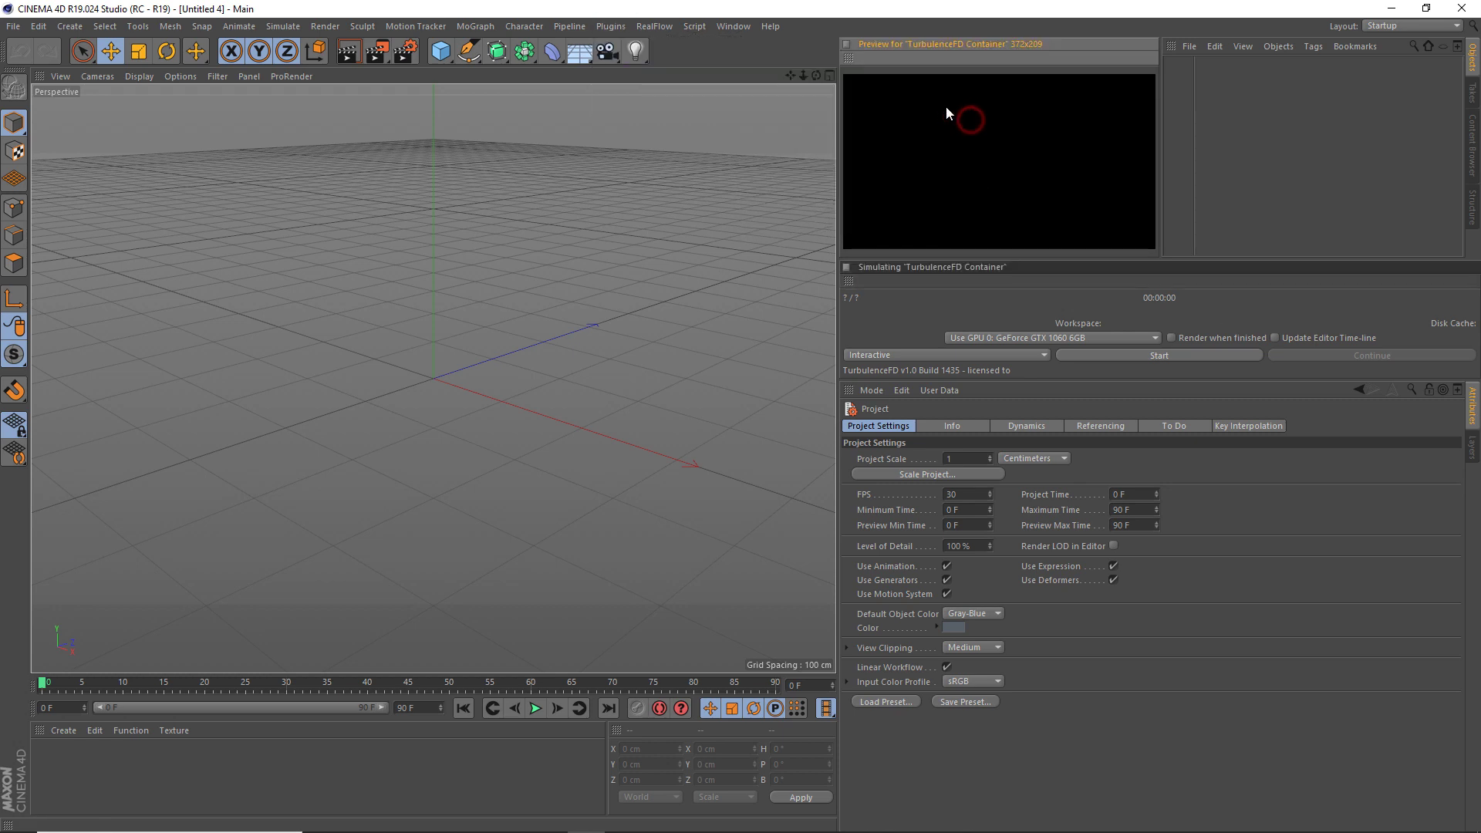
pyautogui.click(613, 26)
pyautogui.moveTo(671, 69)
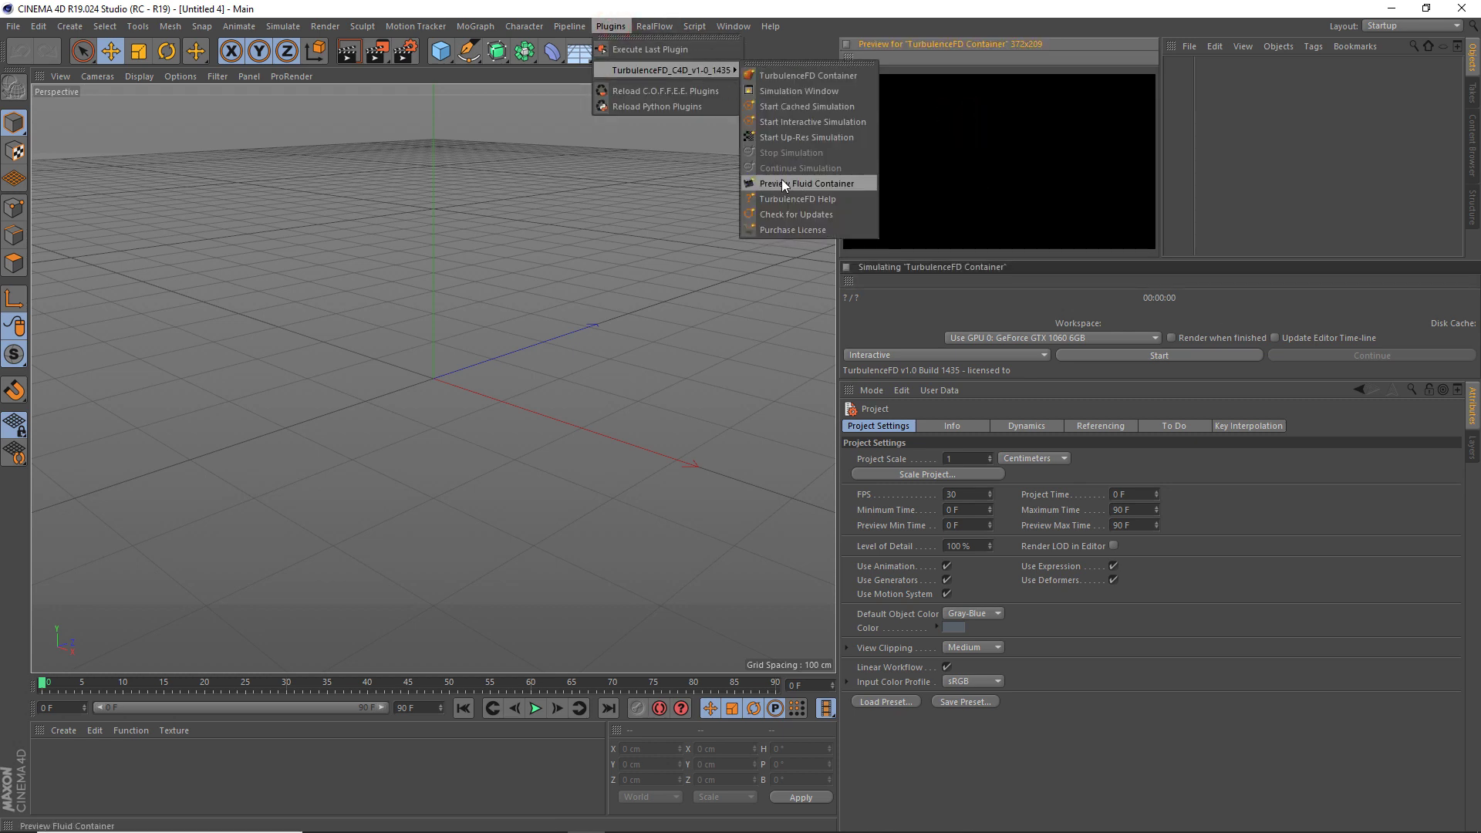
pyautogui.click(841, 187)
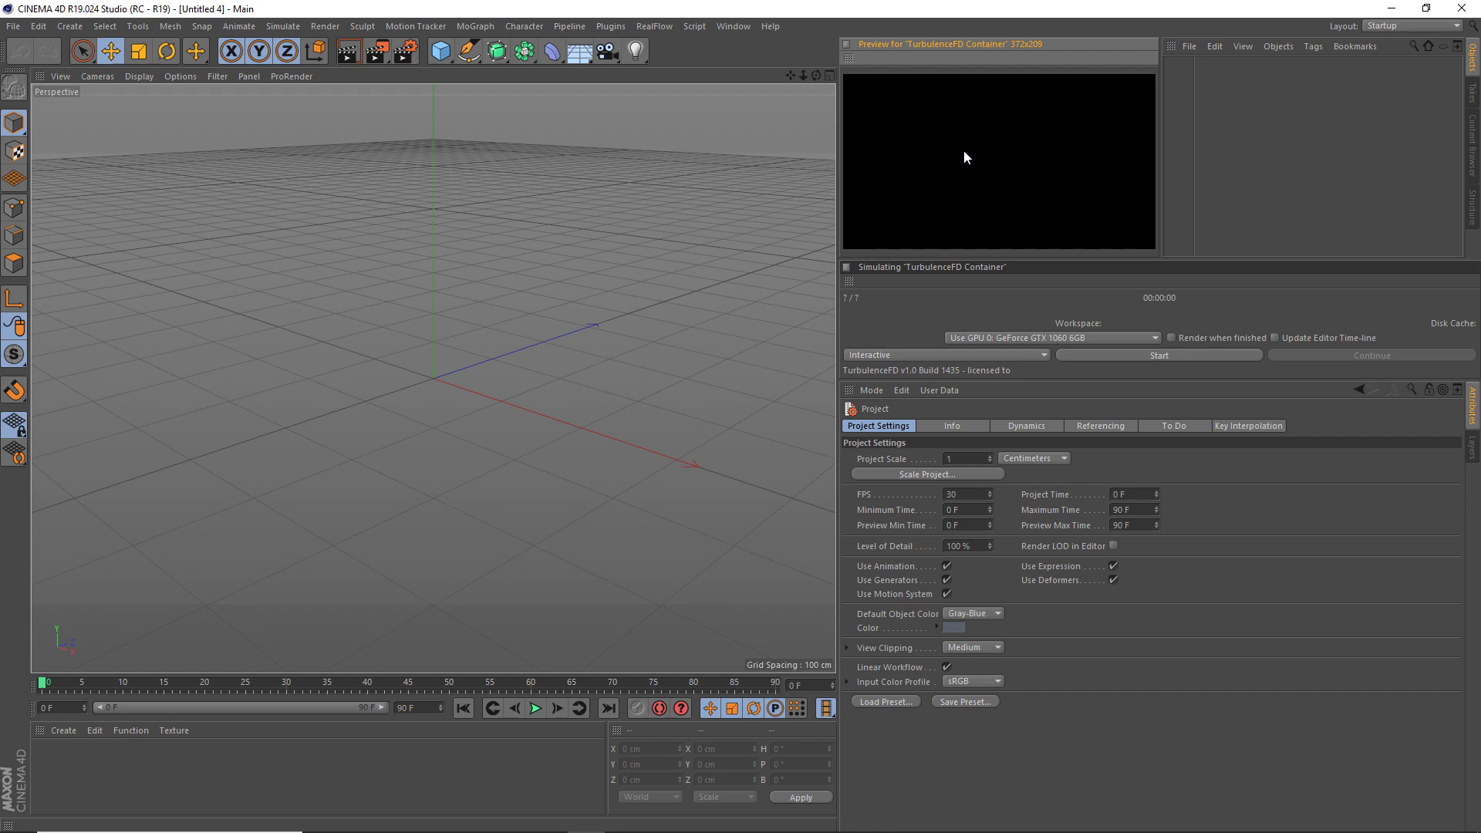
pyautogui.click(729, 27)
pyautogui.moveTo(810, 49)
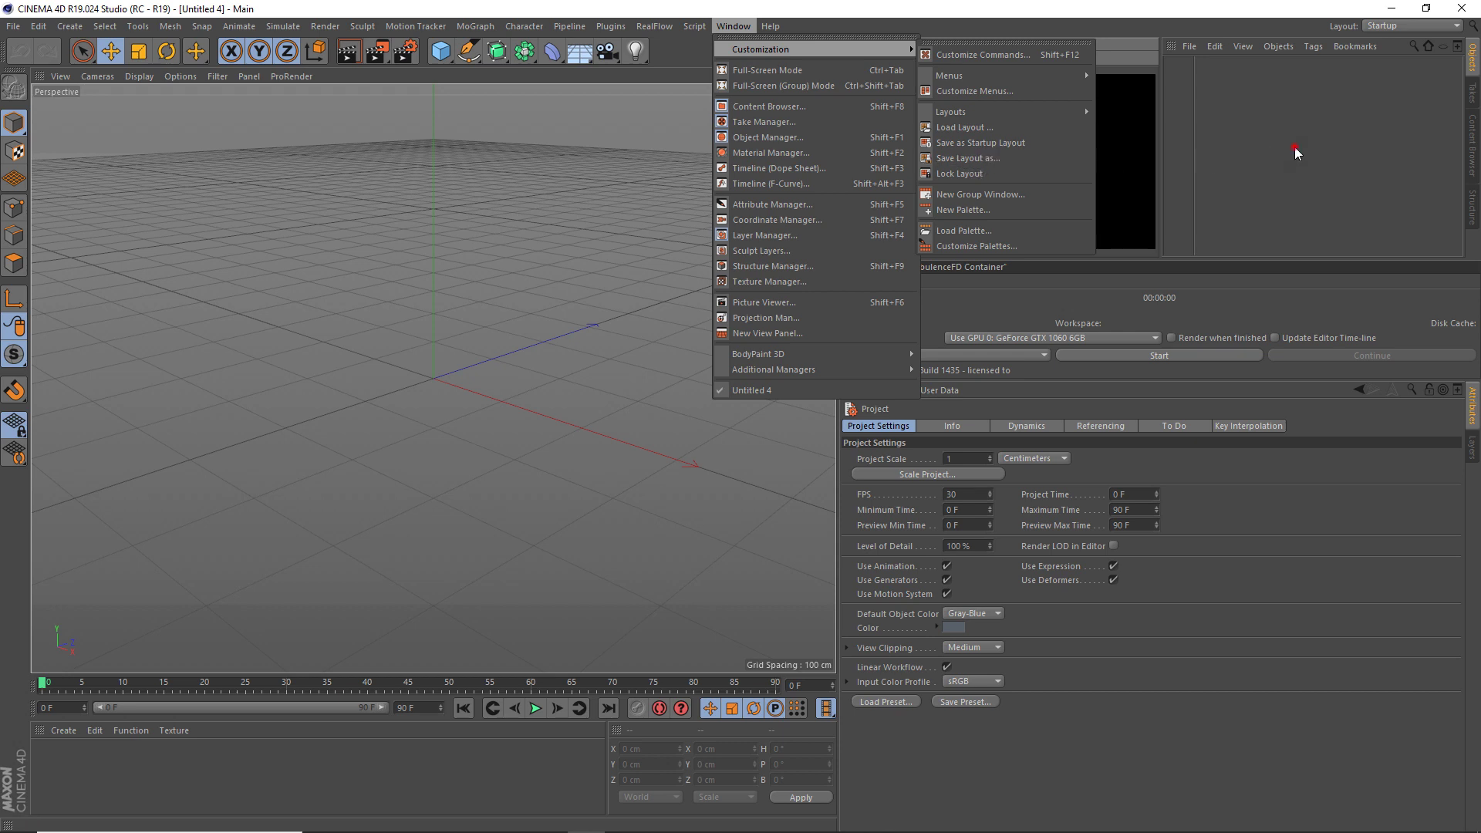
# Step: Load the Startup layout from the Layout dropdown, then reopen the dropdown
pyautogui.click(1381, 26)
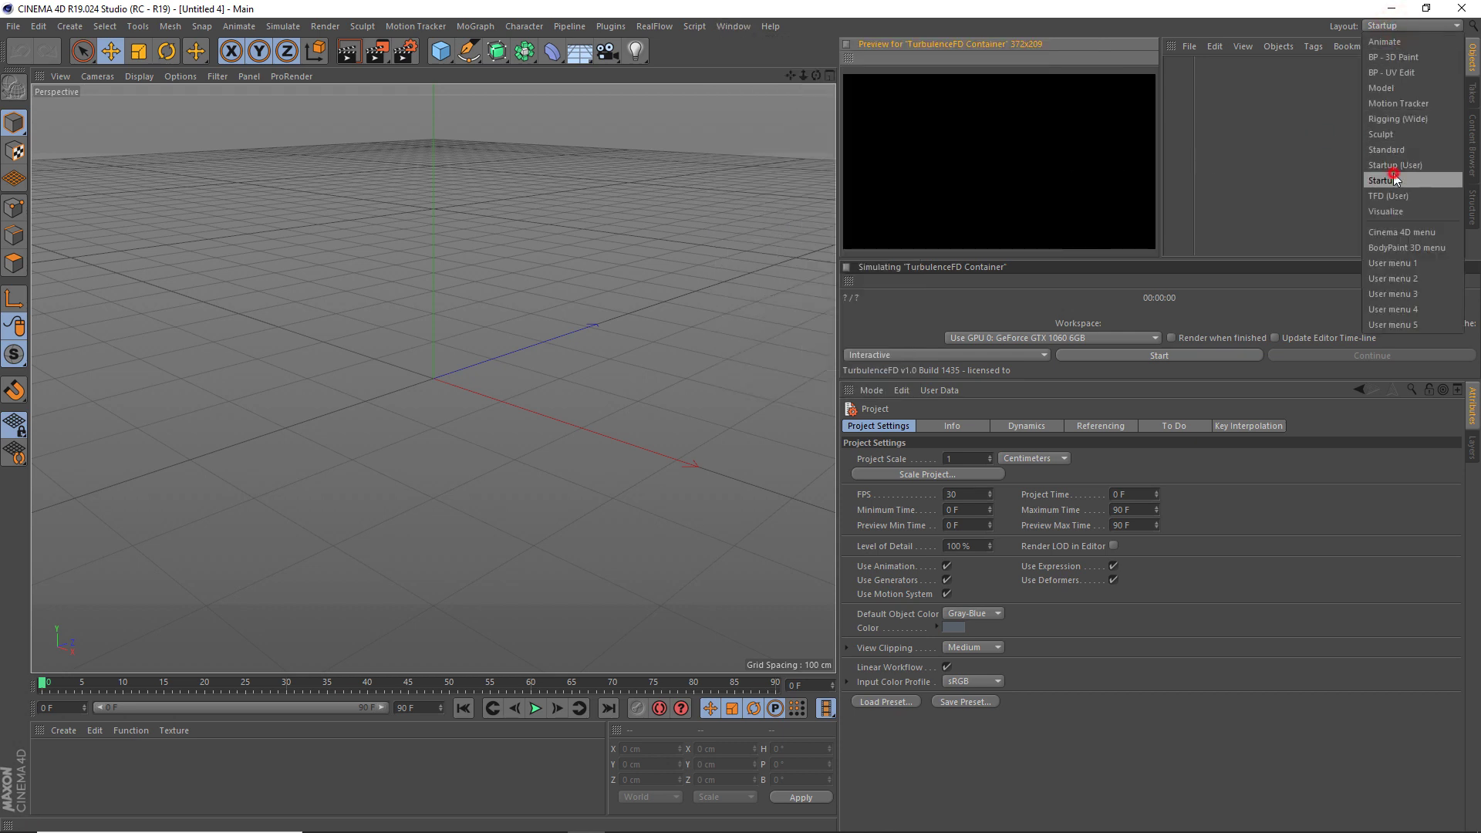
pyautogui.click(1388, 180)
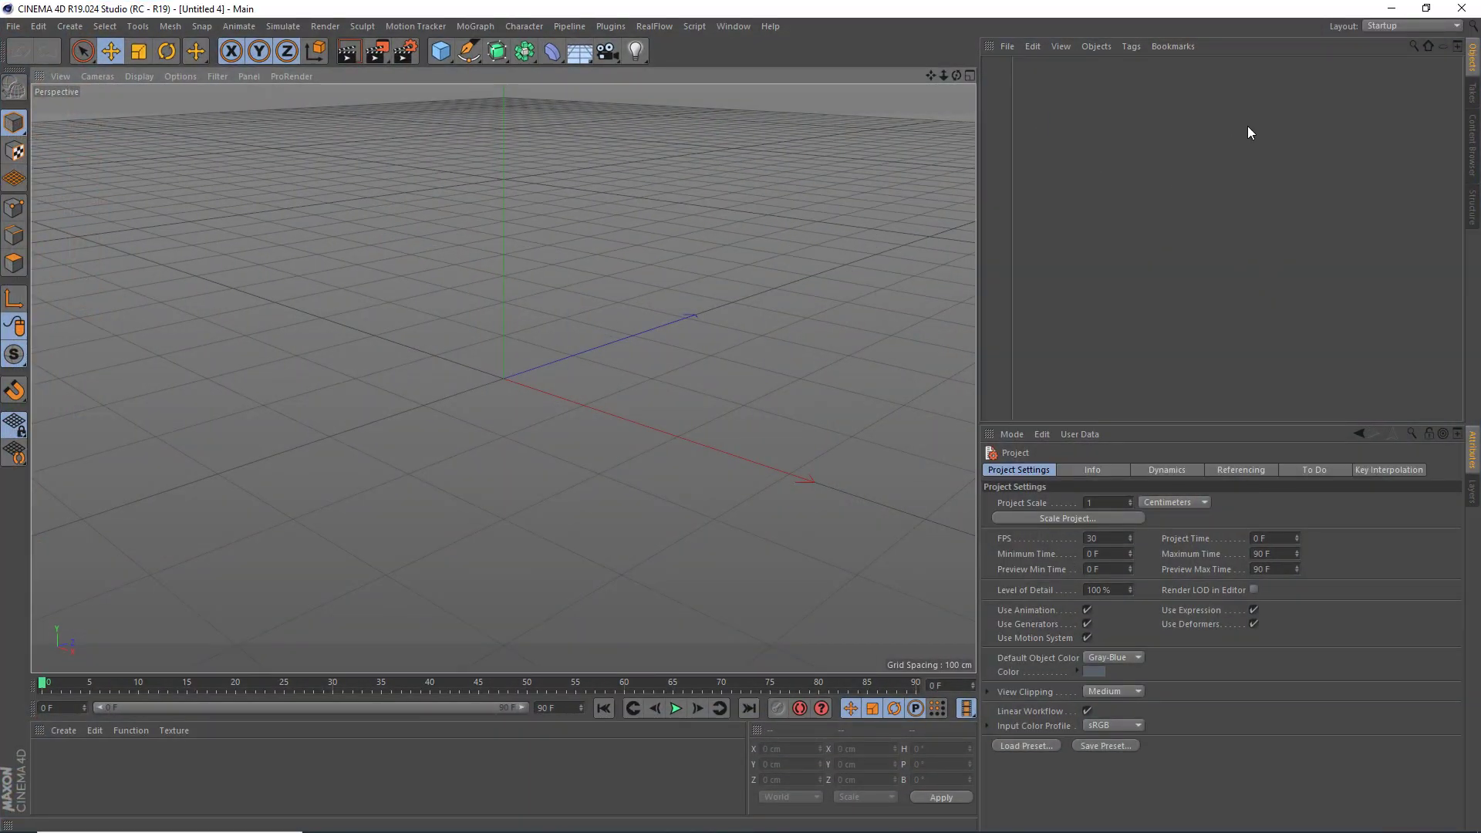
pyautogui.click(1369, 27)
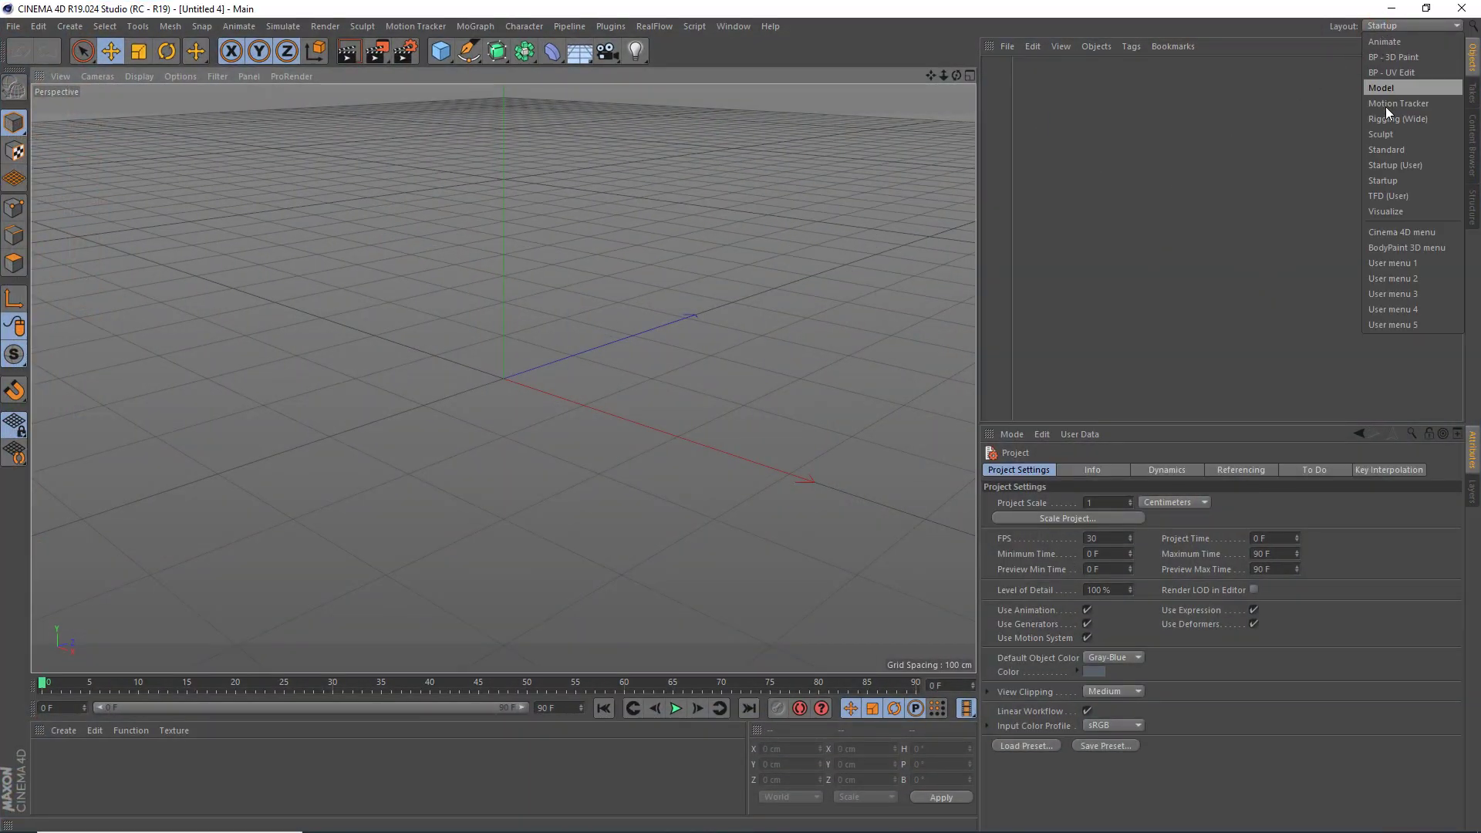
# Step: Switch to the TFD (User) layout and check the TurbulenceFD plugin menu without choosing a command
pyautogui.click(1399, 193)
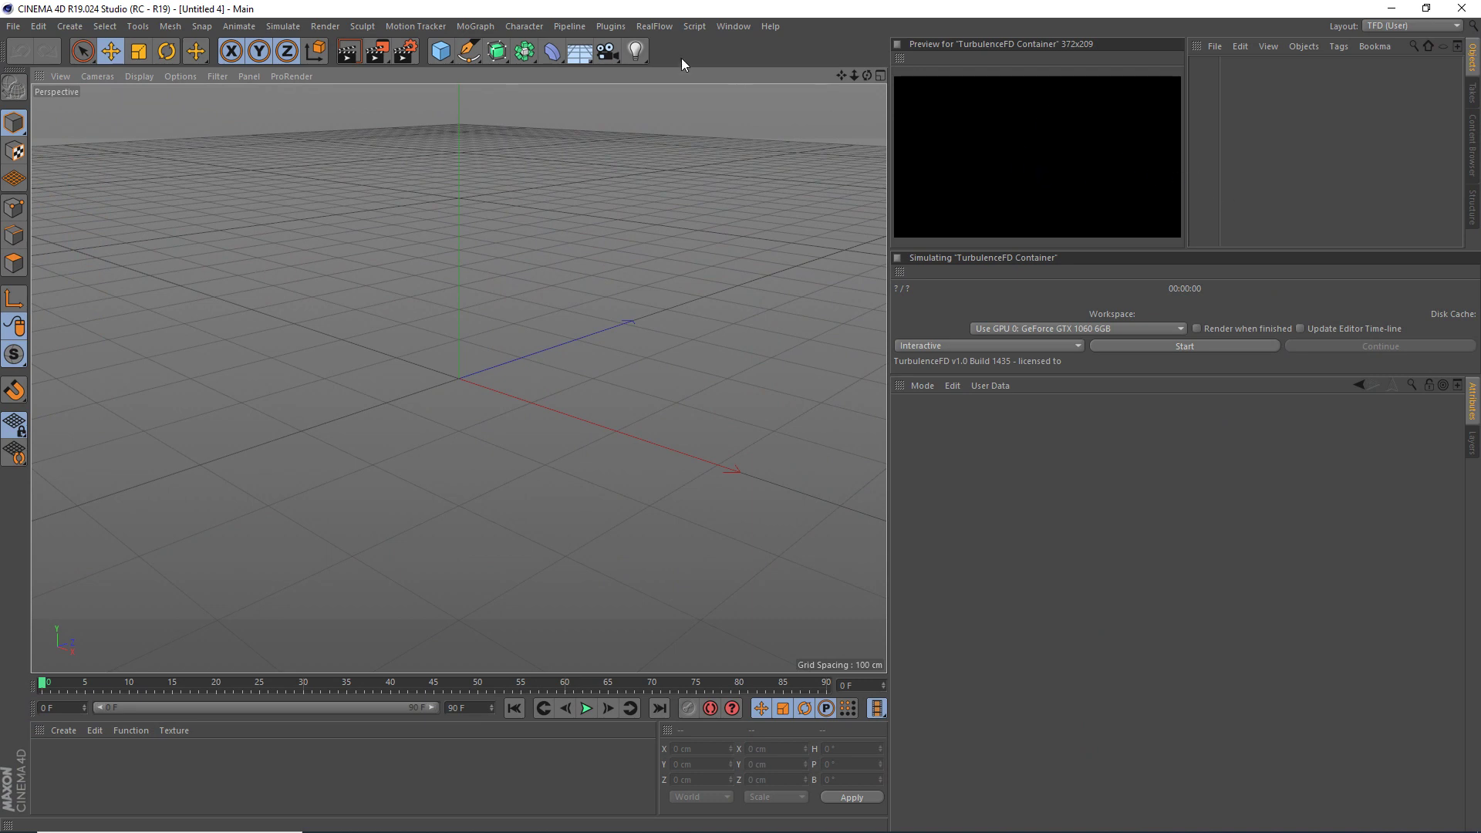
pyautogui.click(613, 26)
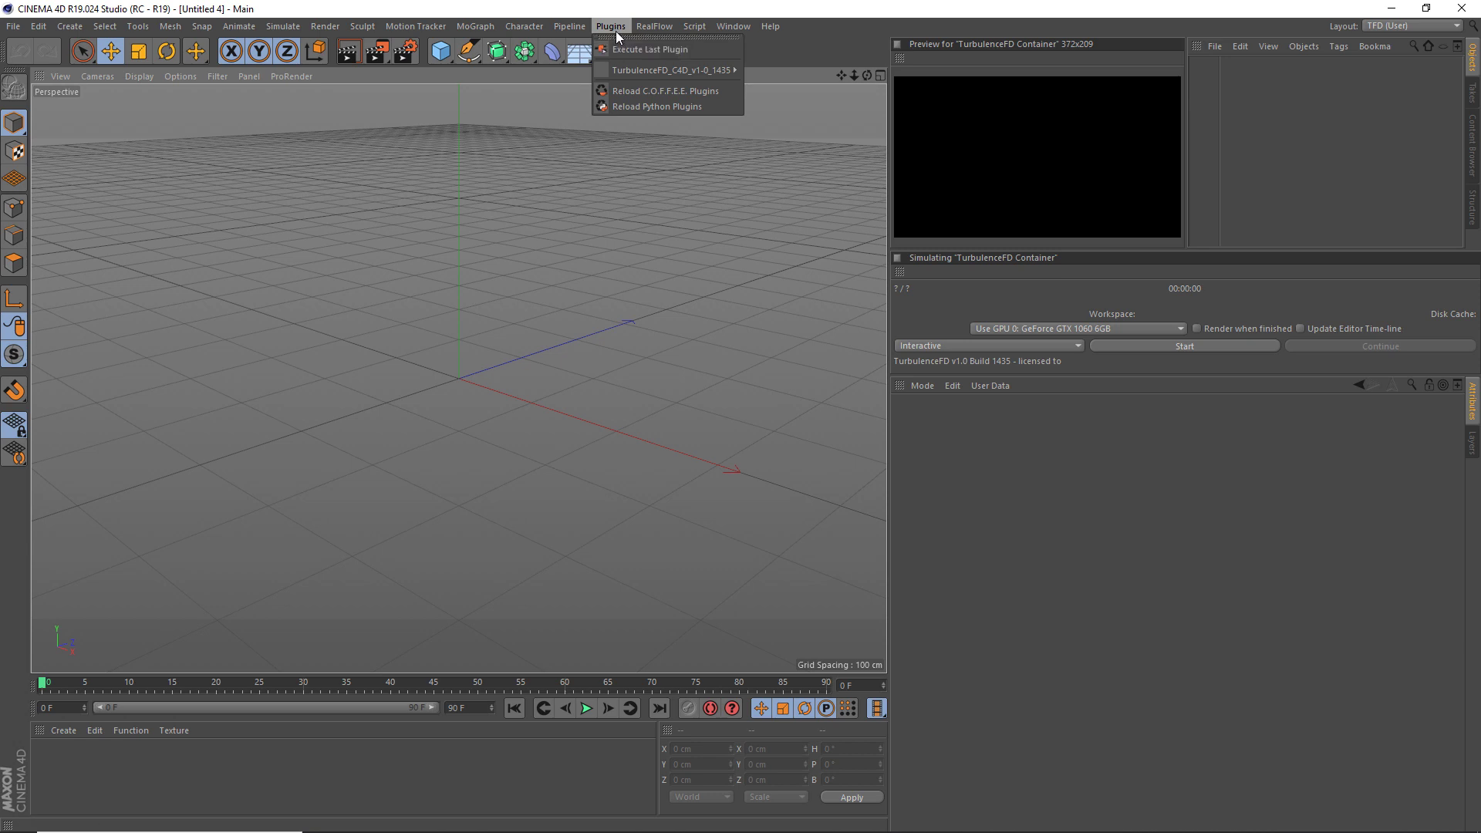
pyautogui.moveTo(669, 69)
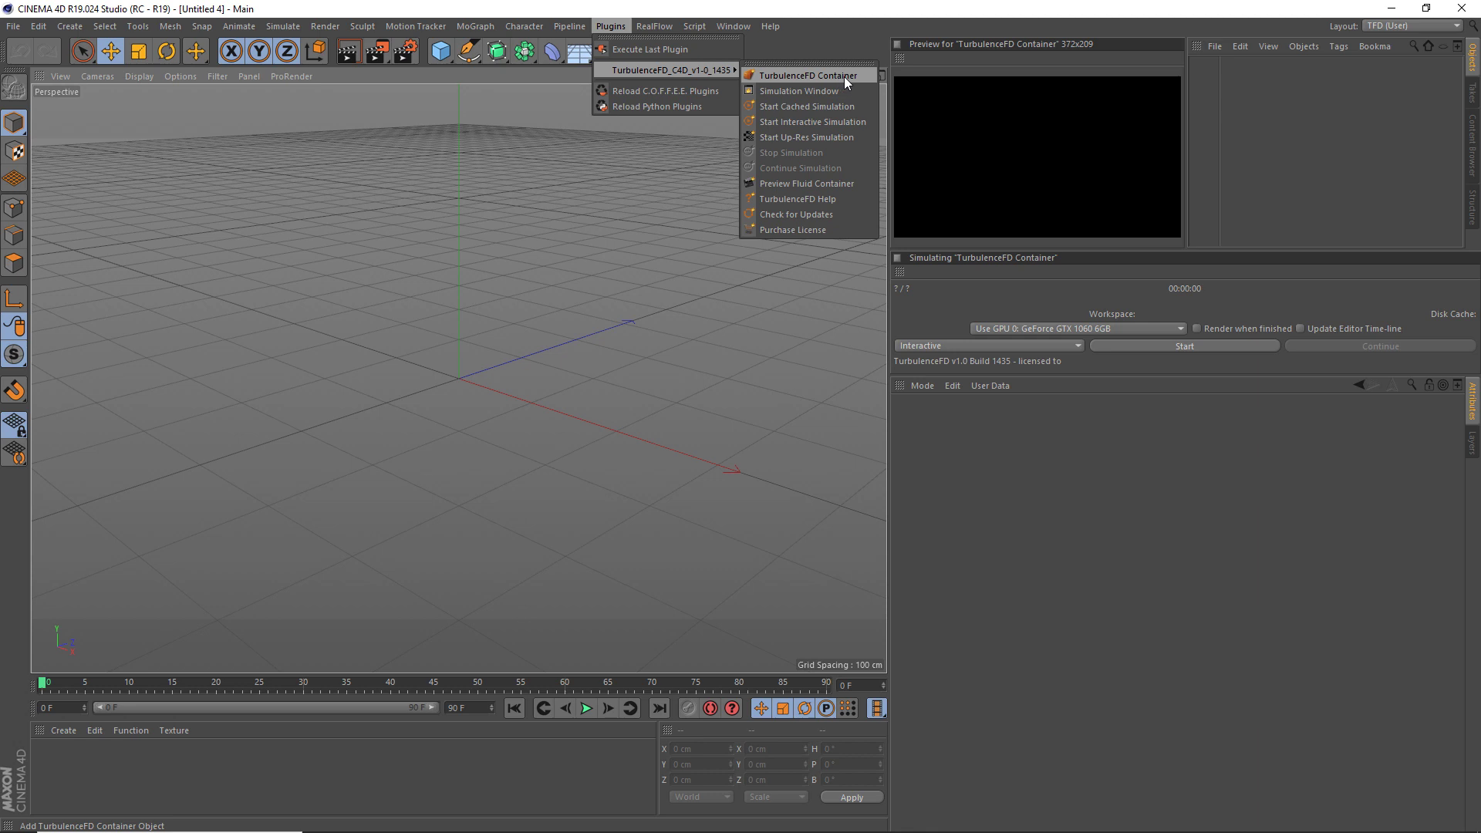
pyautogui.click(812, 52)
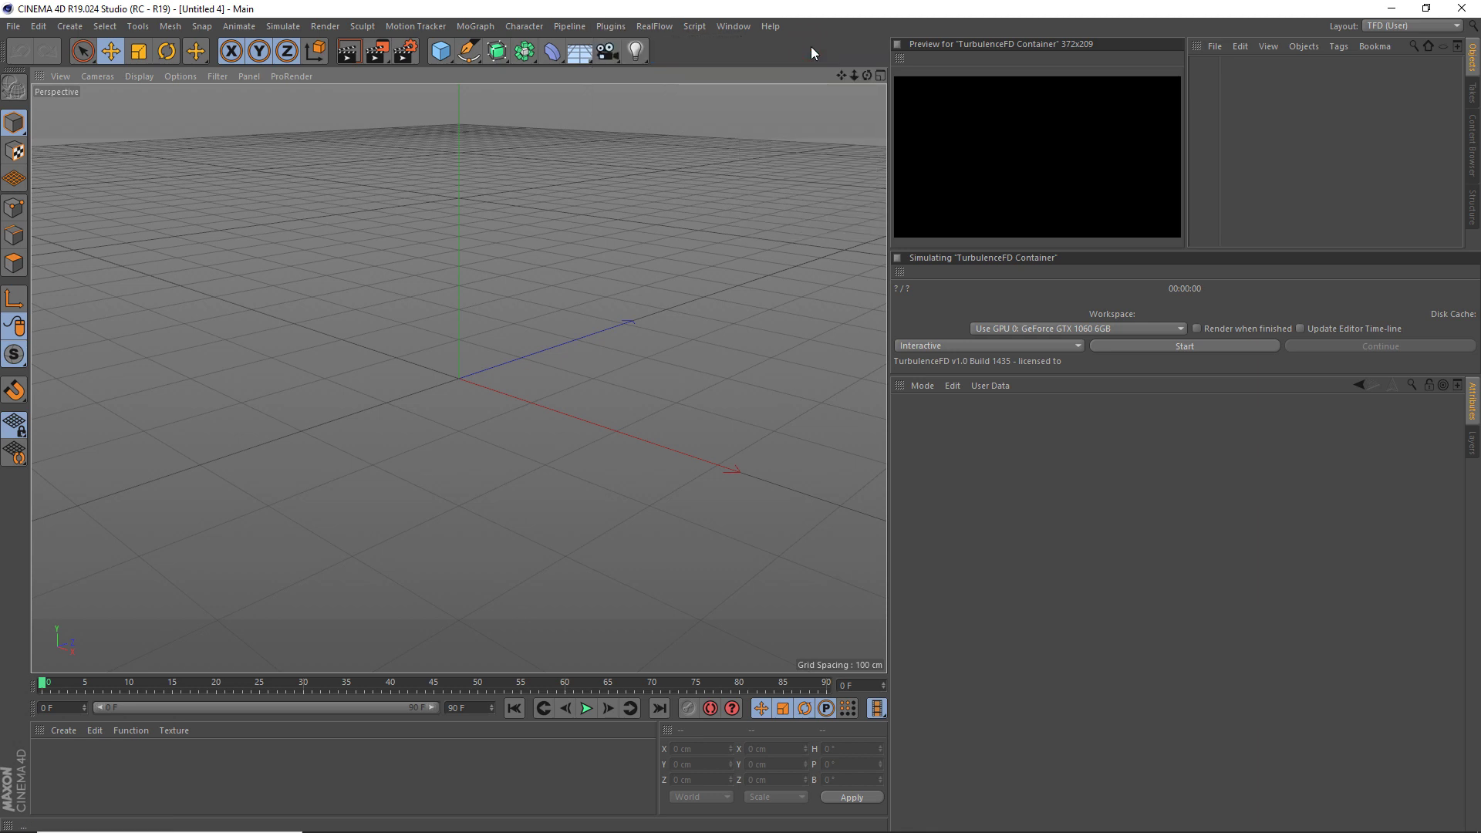